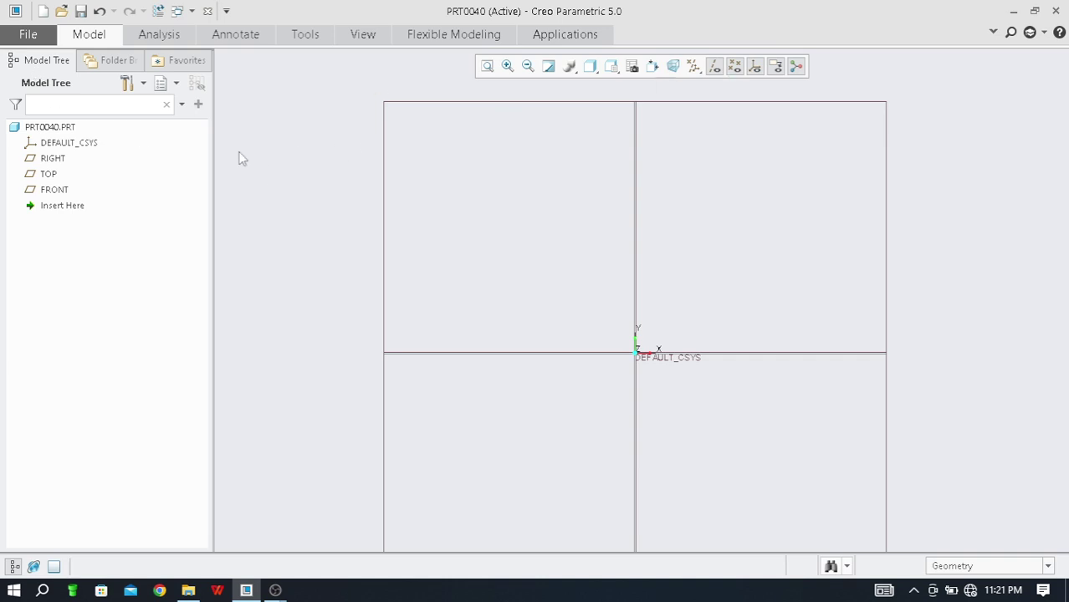
- Create a solid part named prt0041 without the default template, using the mmns_harn_part template, and maximize its window
left_click(18, 37)
left_click(39, 64)
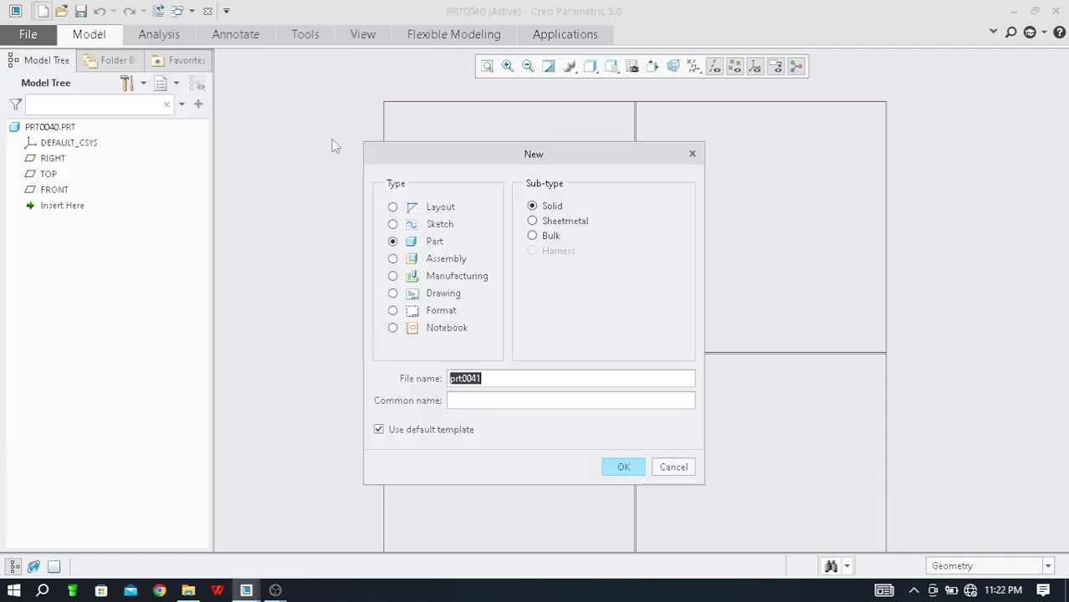
left_click_drag(410, 154, 378, 99)
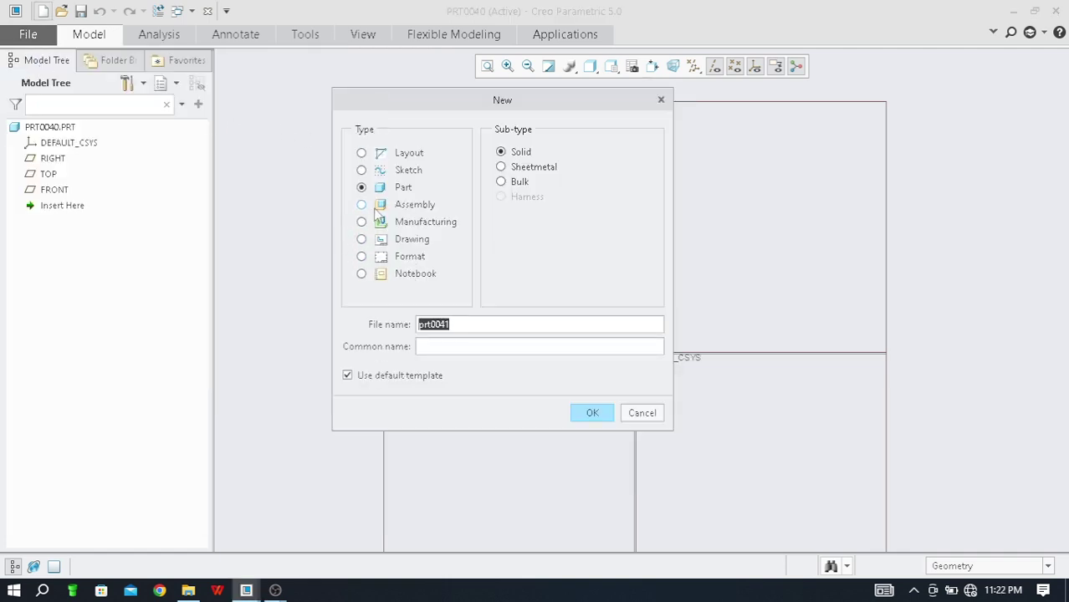
left_click(347, 376)
left_click(591, 413)
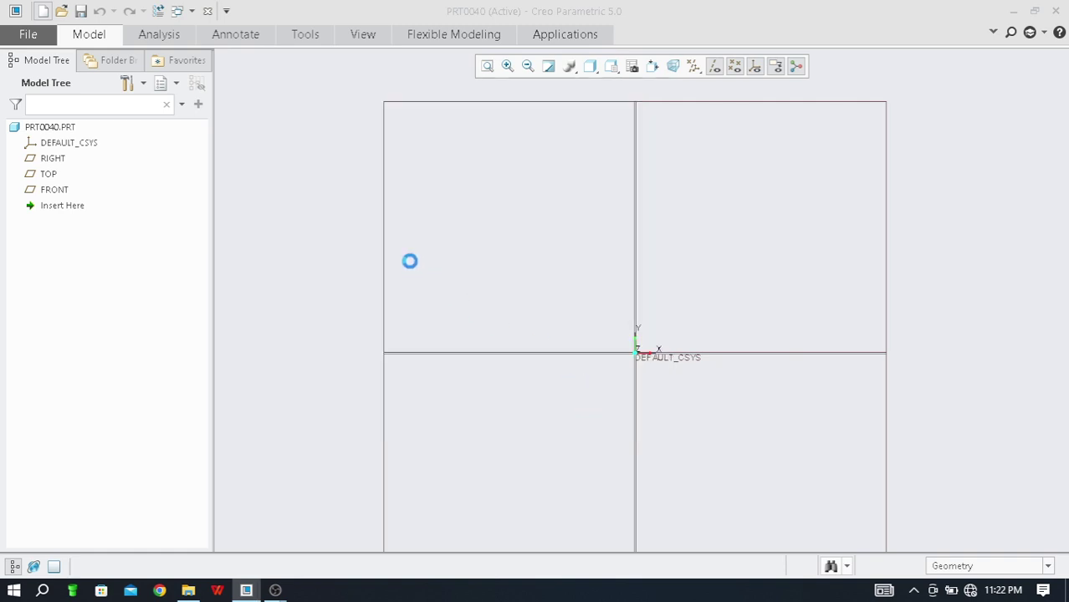
left_click(440, 259)
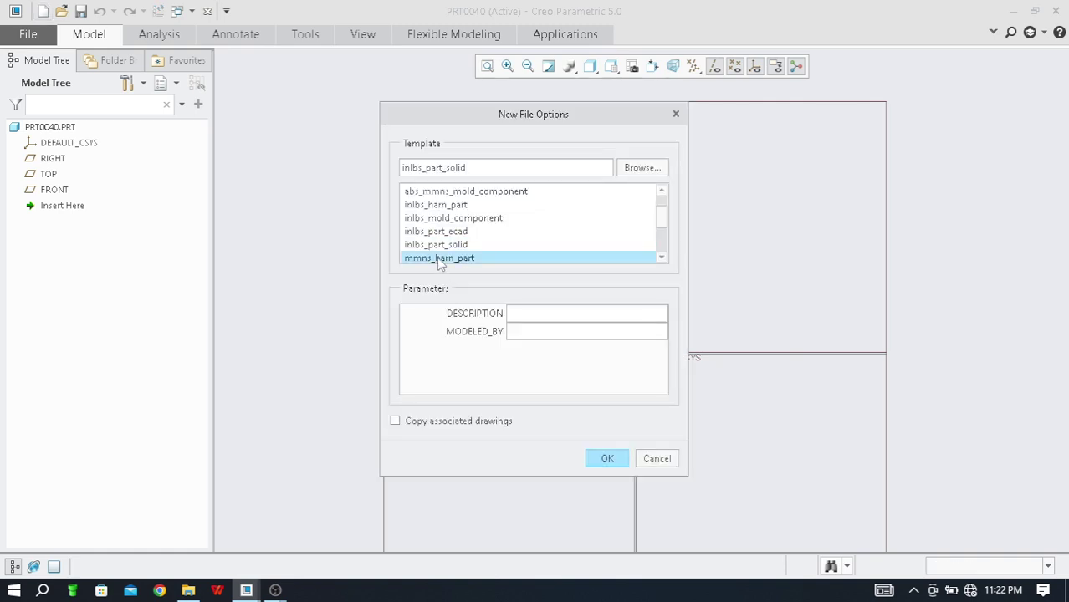
left_click(604, 459)
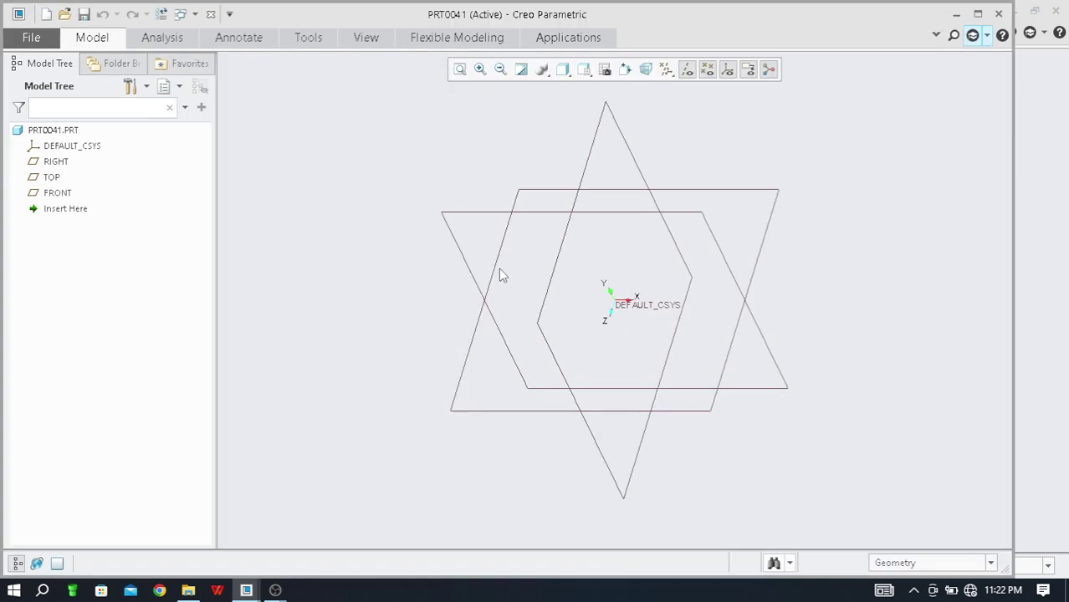
left_click(977, 14)
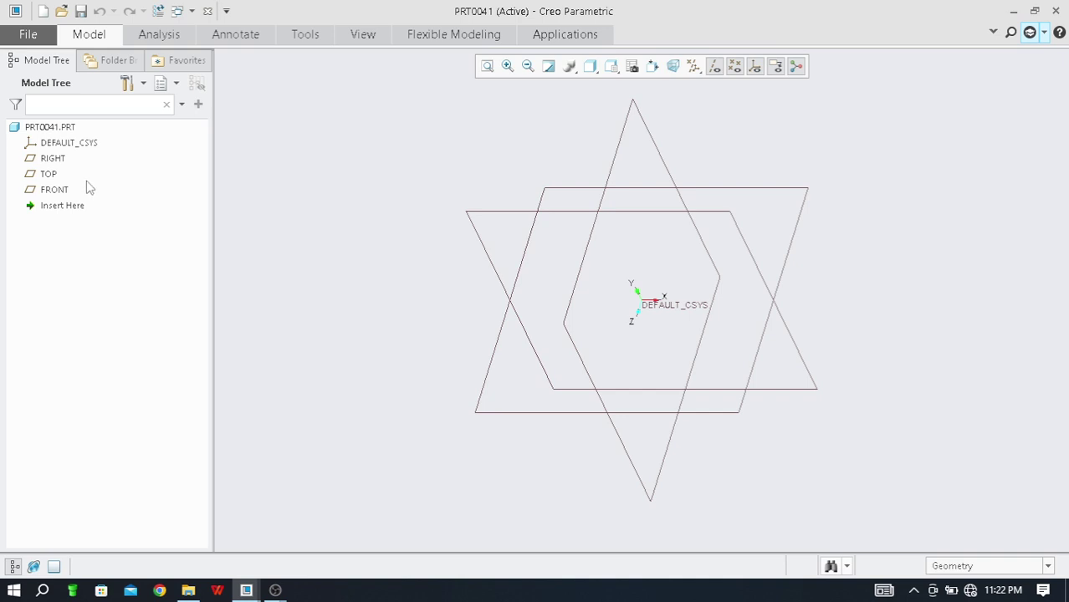
- Start a sketch on the FRONT datum plane and orient the view parallel to the screen
left_click(56, 190)
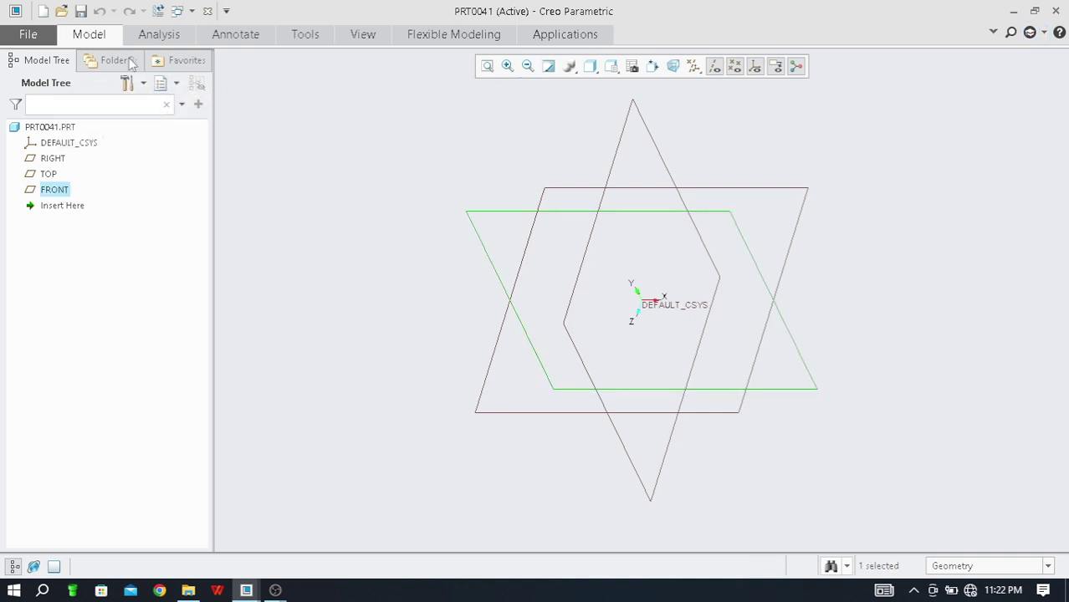
left_click(90, 35)
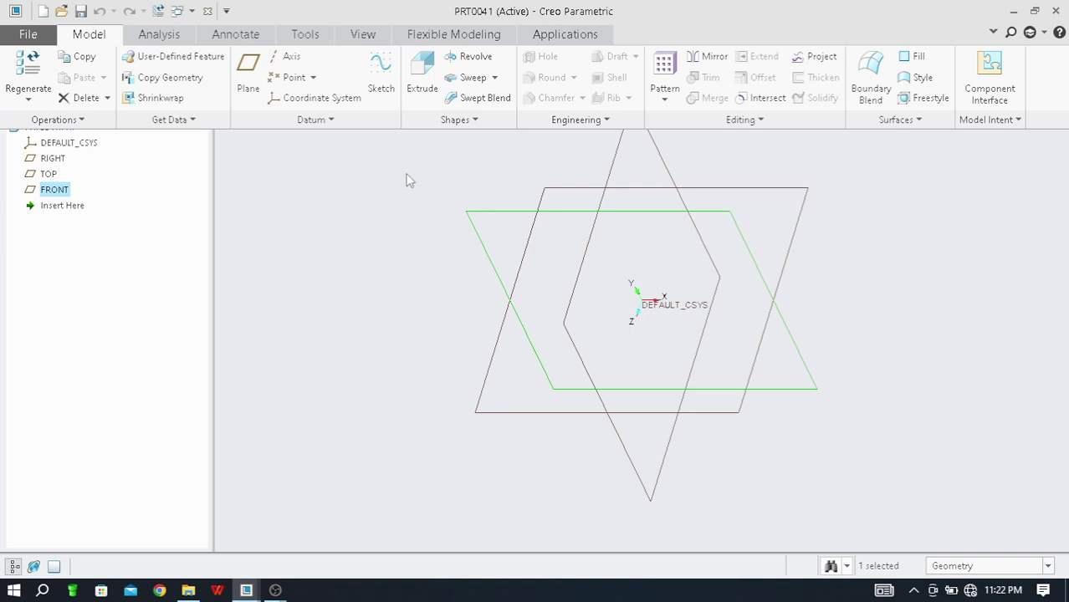
left_click(383, 86)
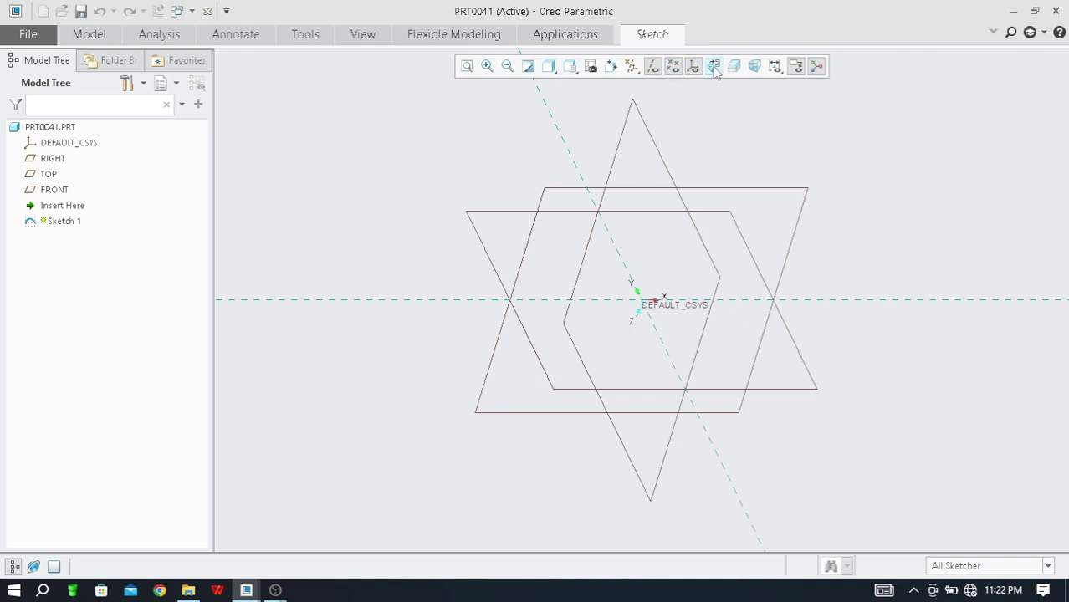
left_click(714, 67)
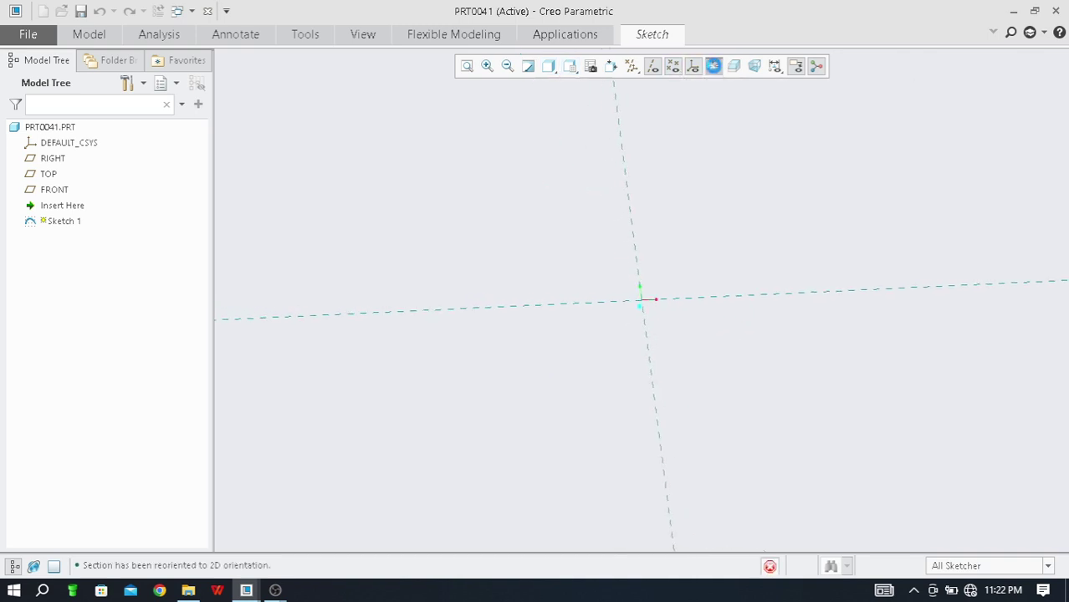
- Sketch a closed, irregular six-sided polygon around the origin with a line chain, its right edge vertical and about 220 long
left_click(658, 40)
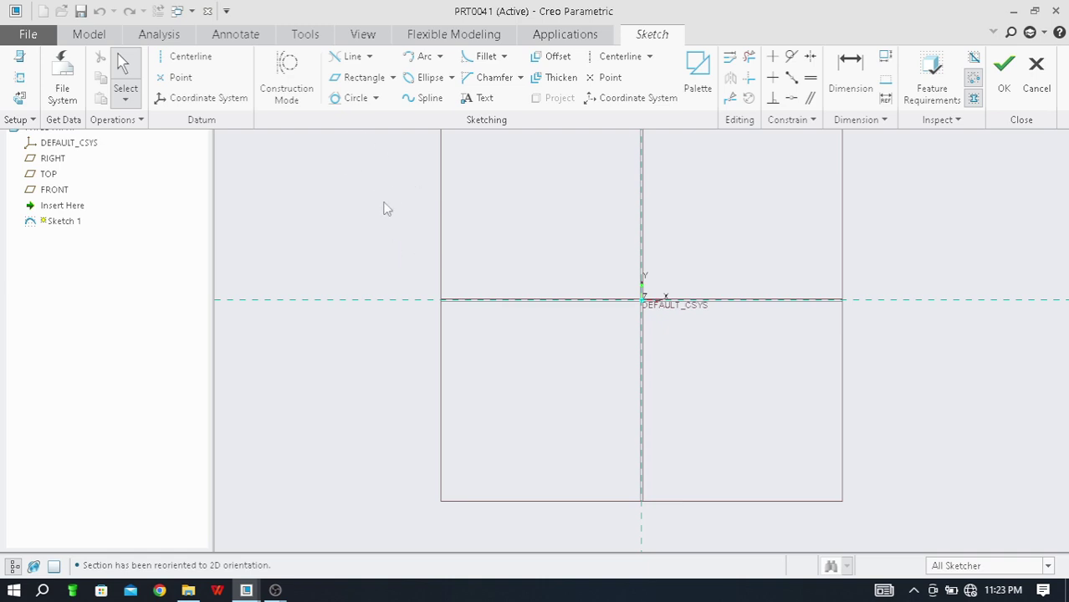
left_click(524, 249)
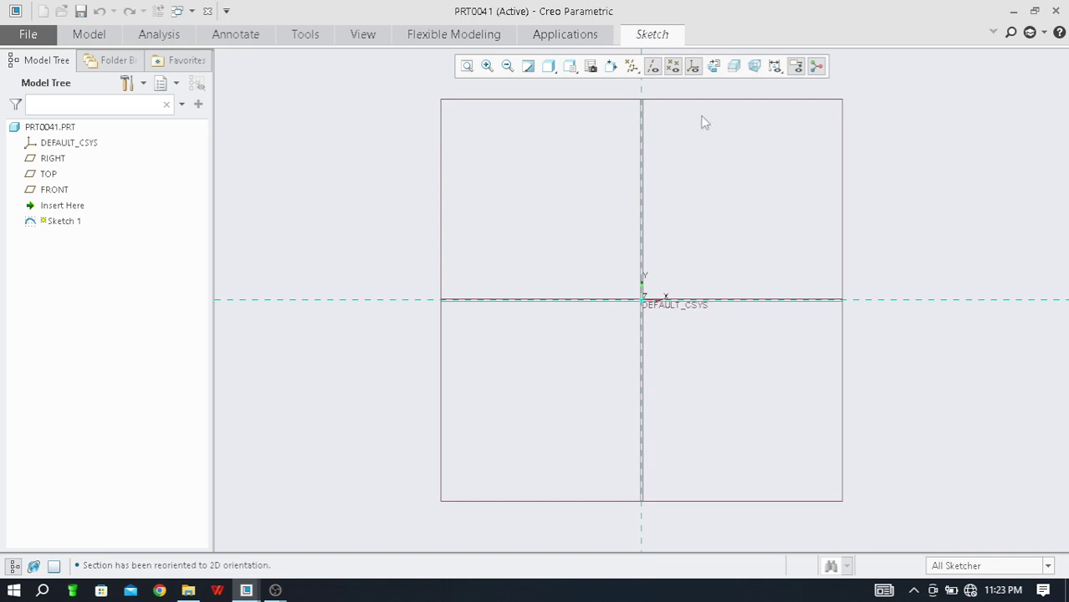
left_click(660, 38)
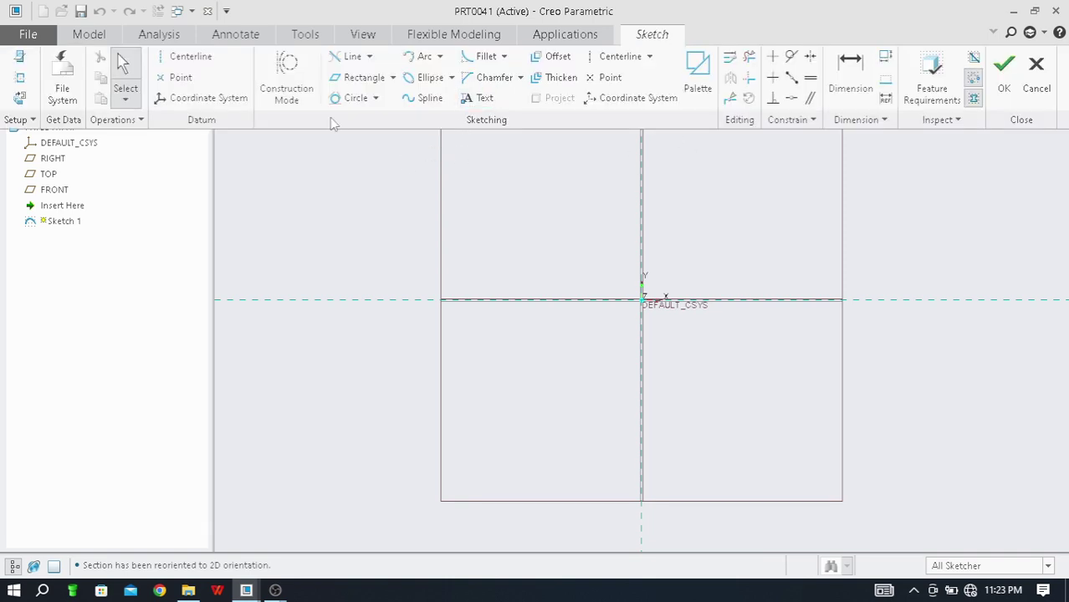
left_click(369, 56)
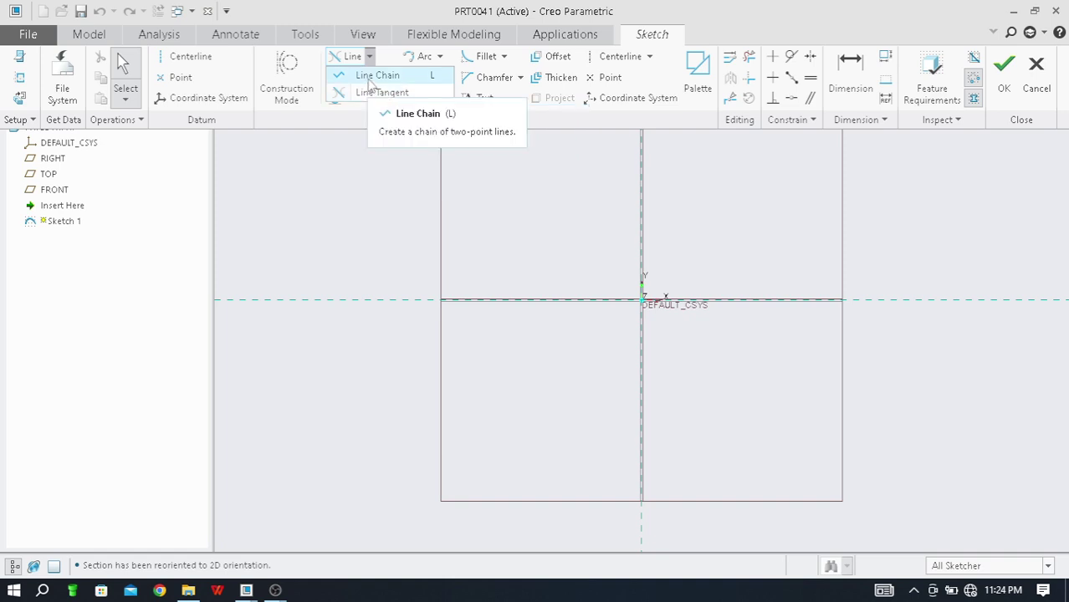
left_click(374, 76)
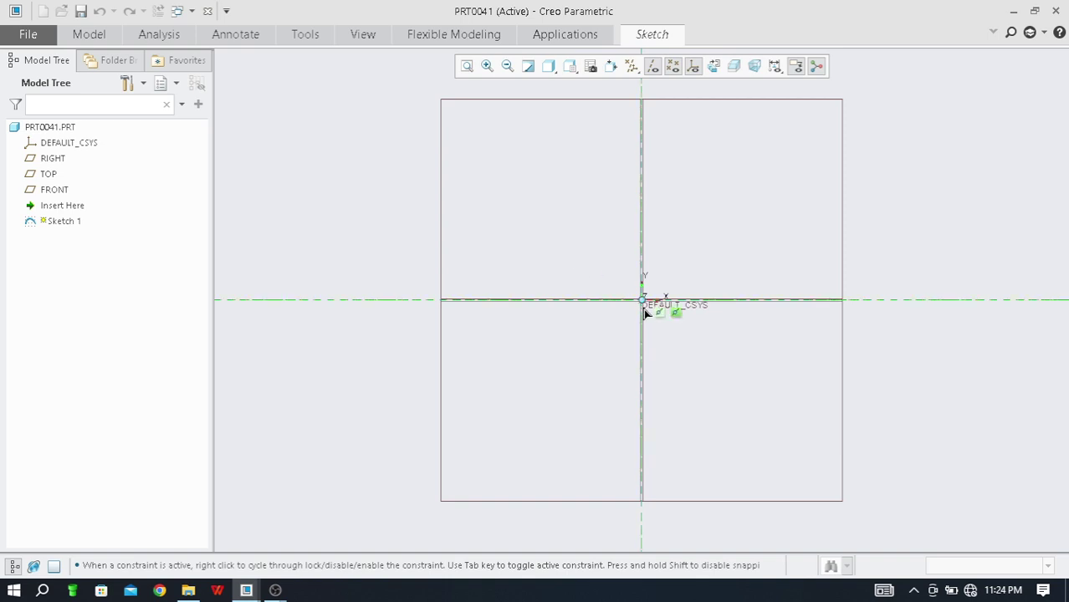
left_click(460, 238)
left_click(539, 131)
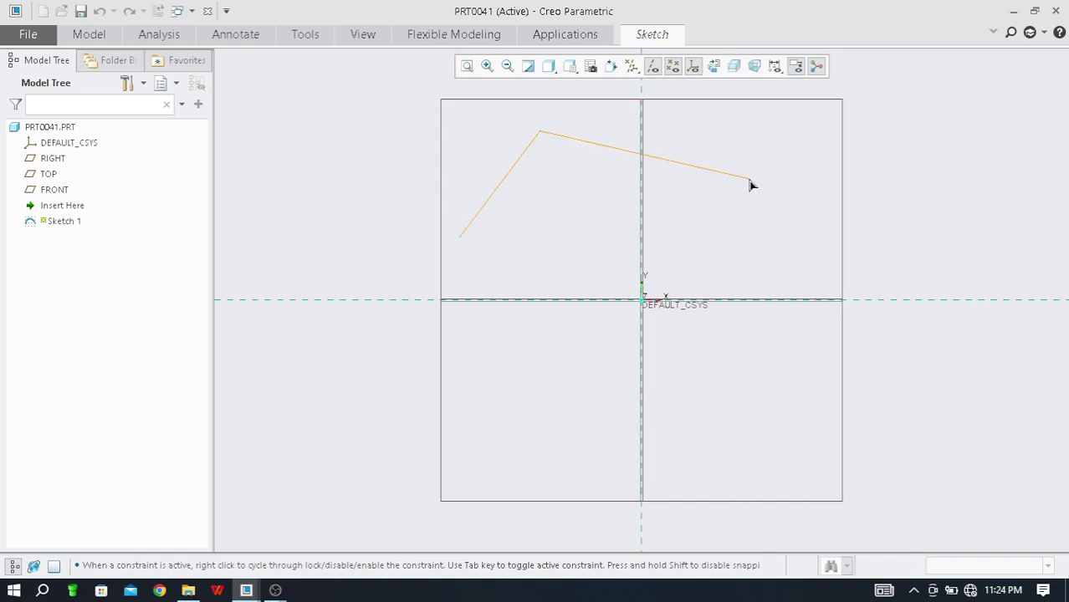
left_click(796, 195)
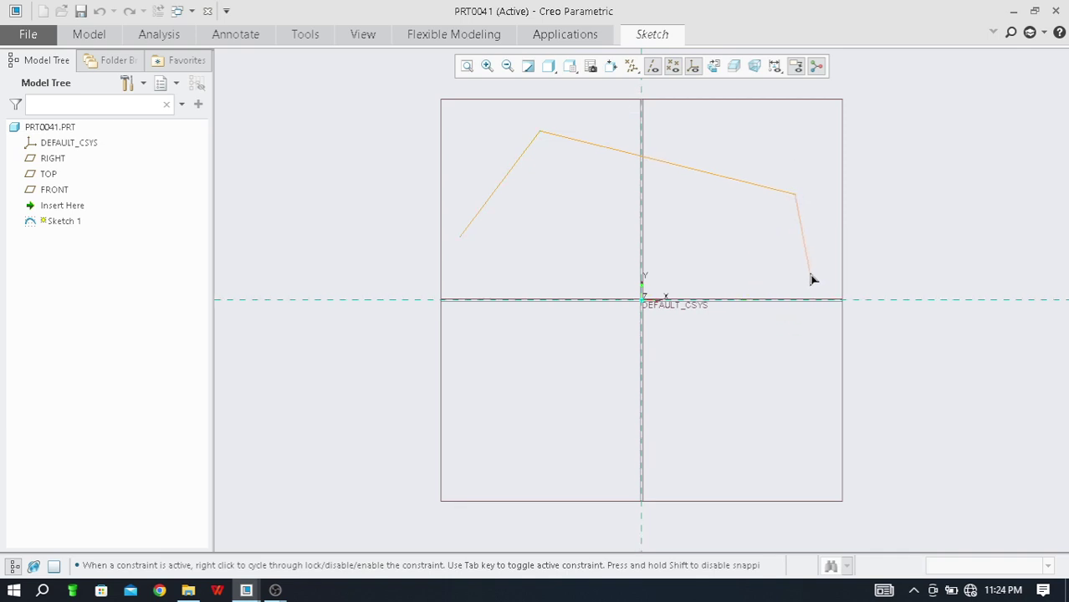
left_click(801, 369)
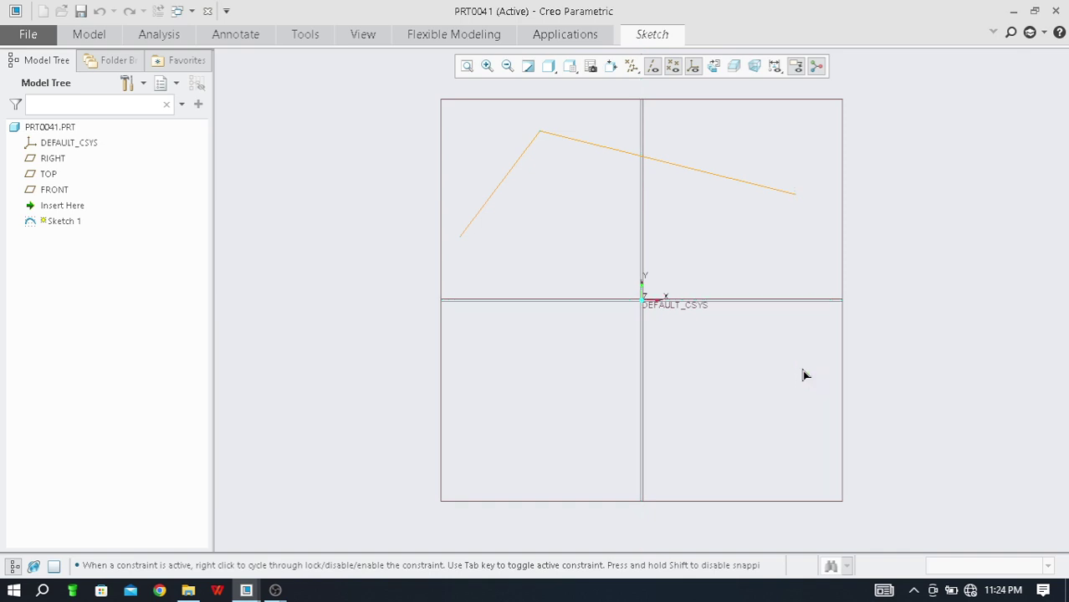
left_click(577, 423)
left_click(507, 341)
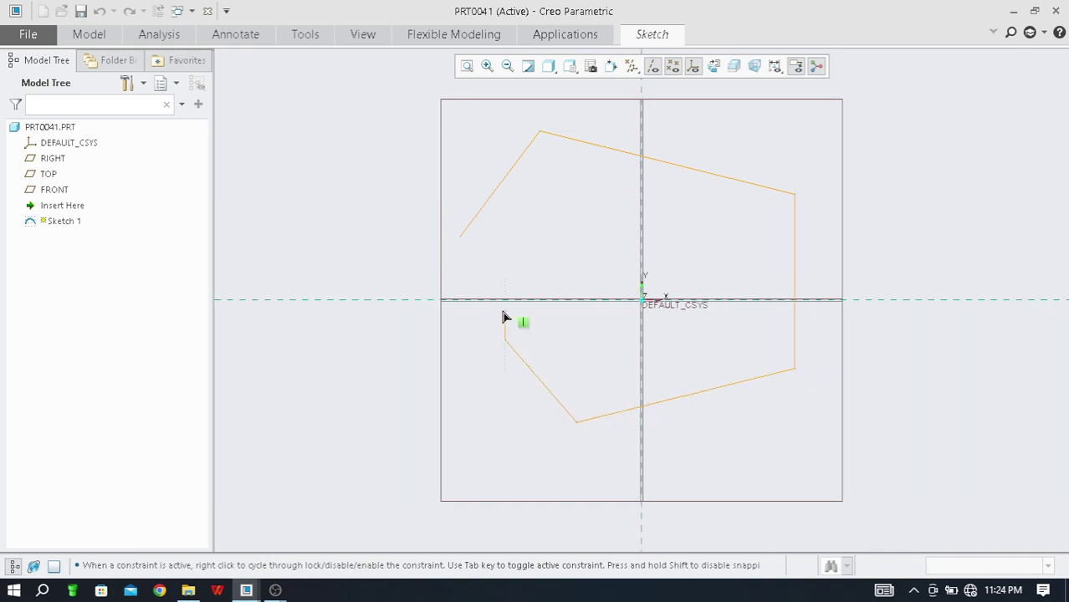
left_click(451, 241)
middle_click(393, 253)
middle_click(429, 206)
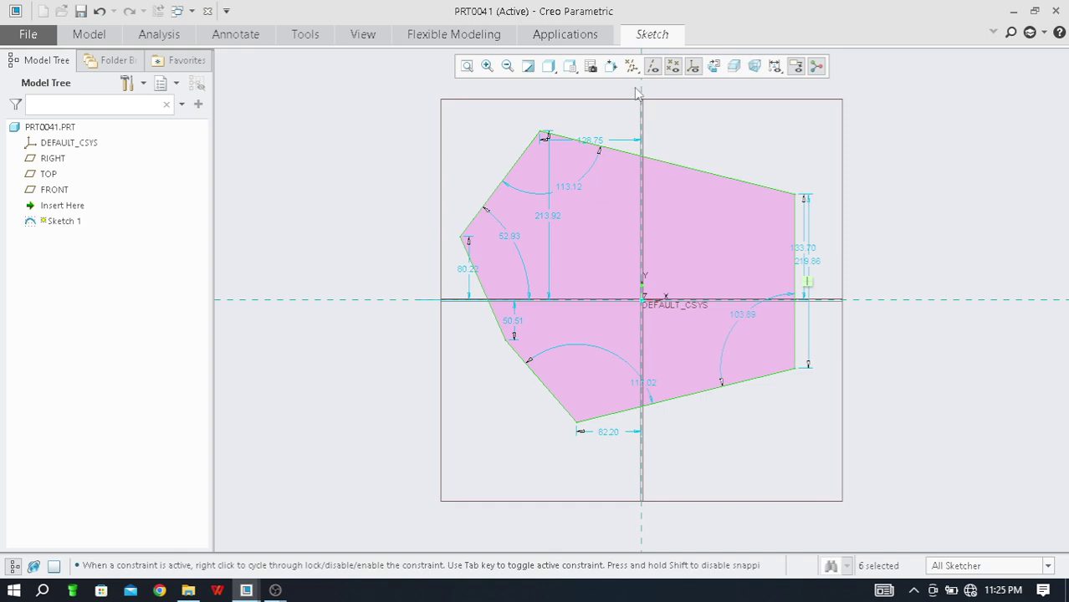
- Remove the six-sided polygon from the sketch
left_click(653, 37)
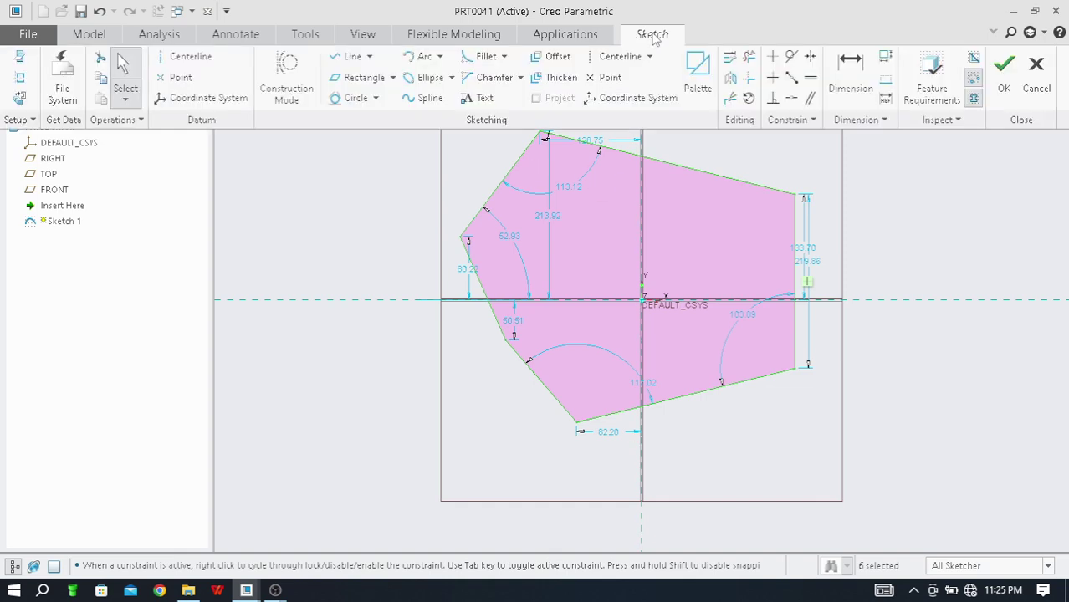
left_click(369, 57)
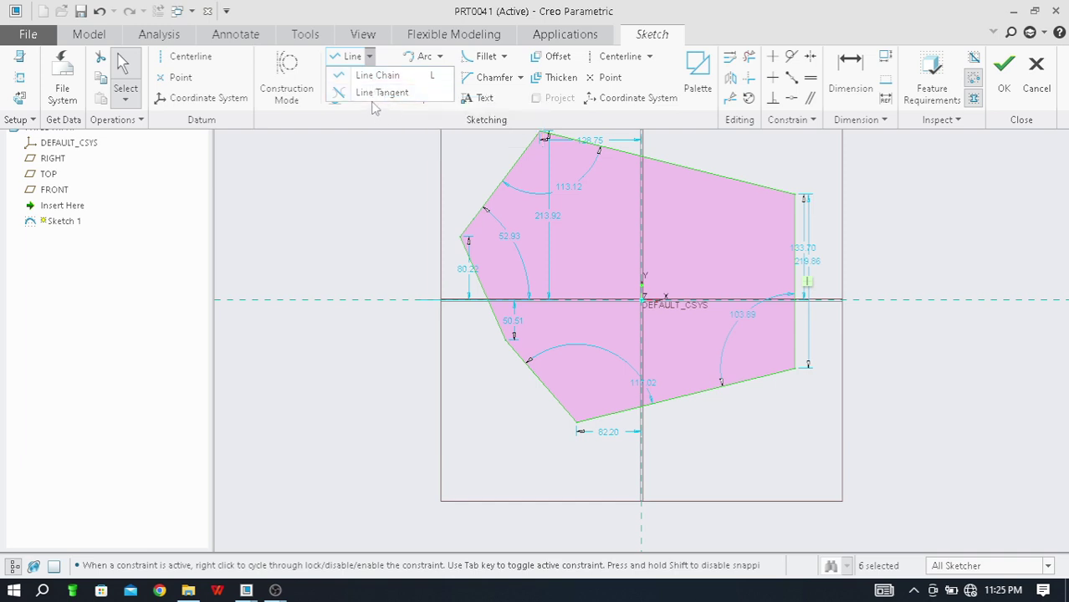
left_click(464, 395)
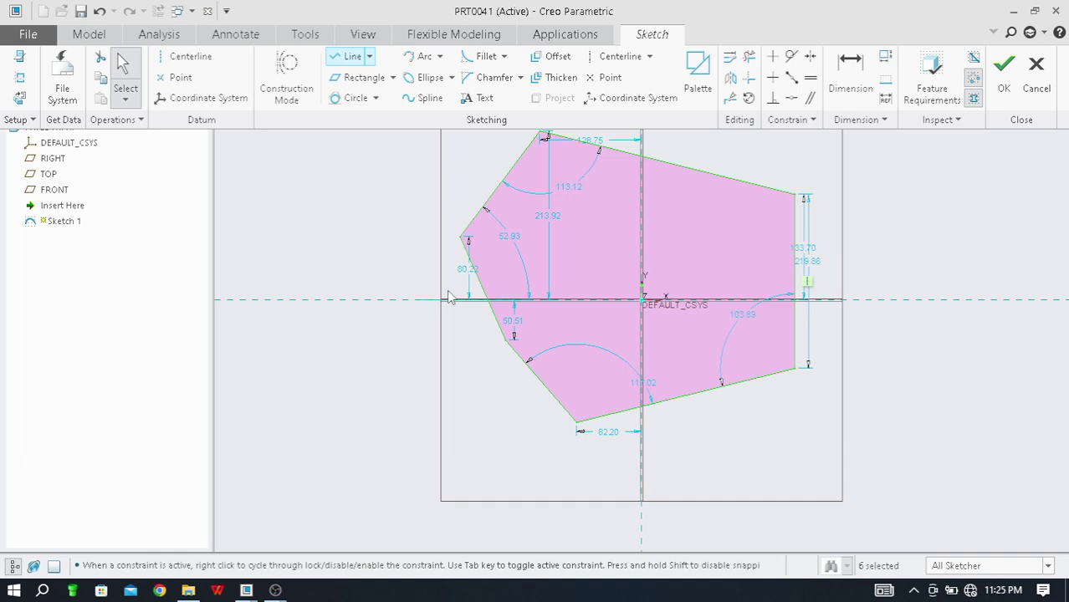
key("Delete")
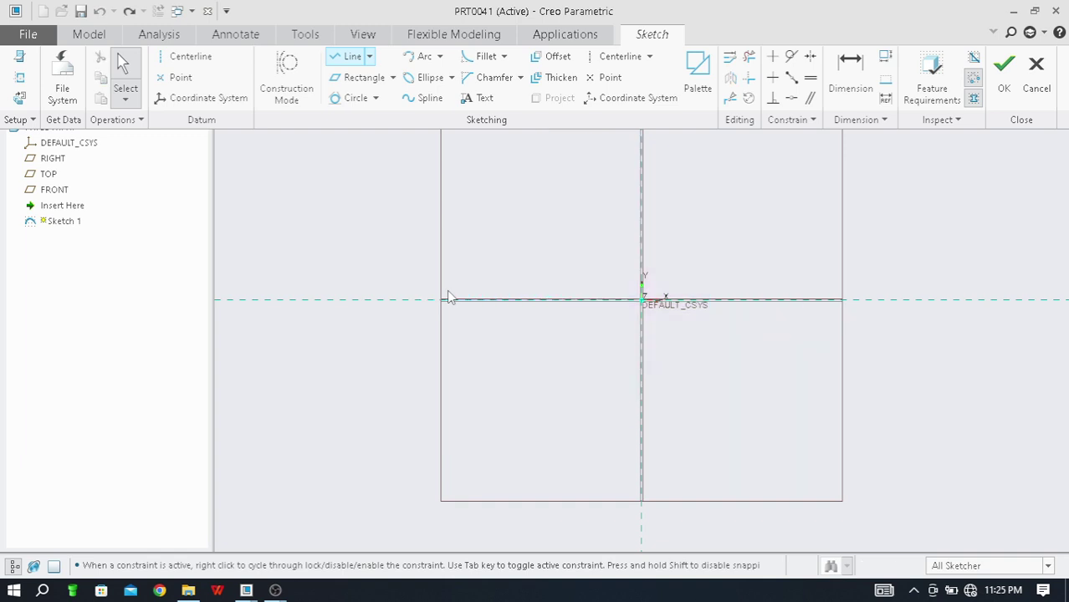
left_click(368, 56)
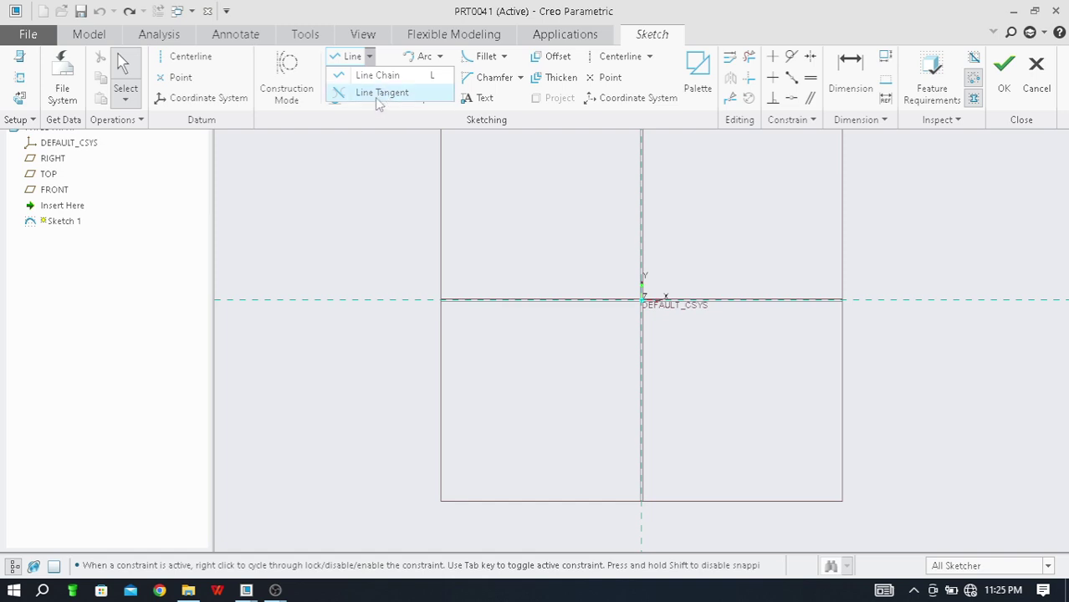
key("l")
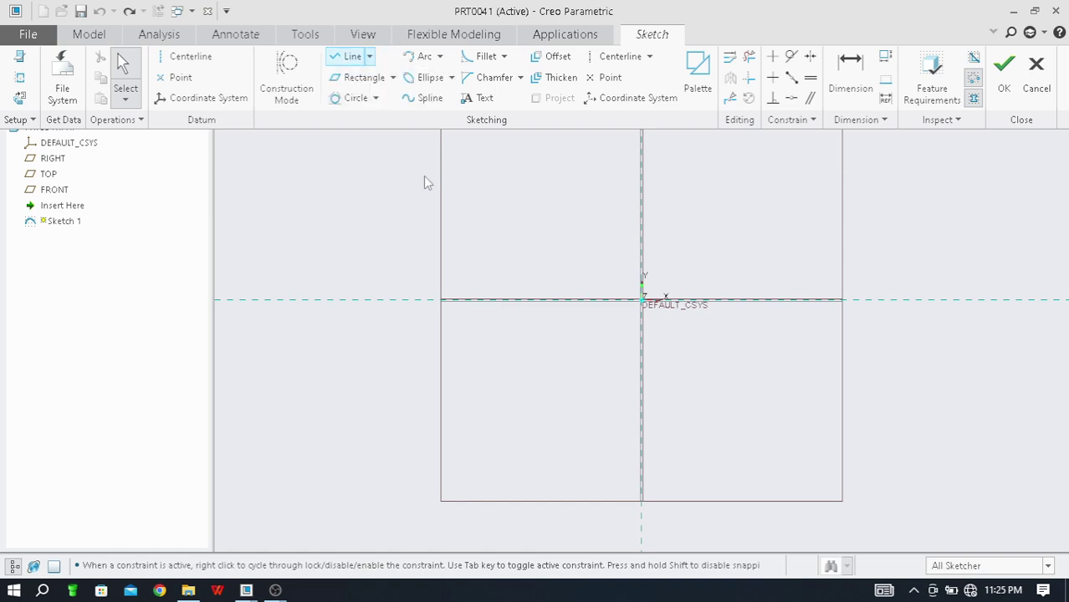
- Sketch two center-point circles about 120 above the horizontal axis: diameter about 80, 164 left of the vertical axis, and diameter about 112, 102 right
left_click(376, 99)
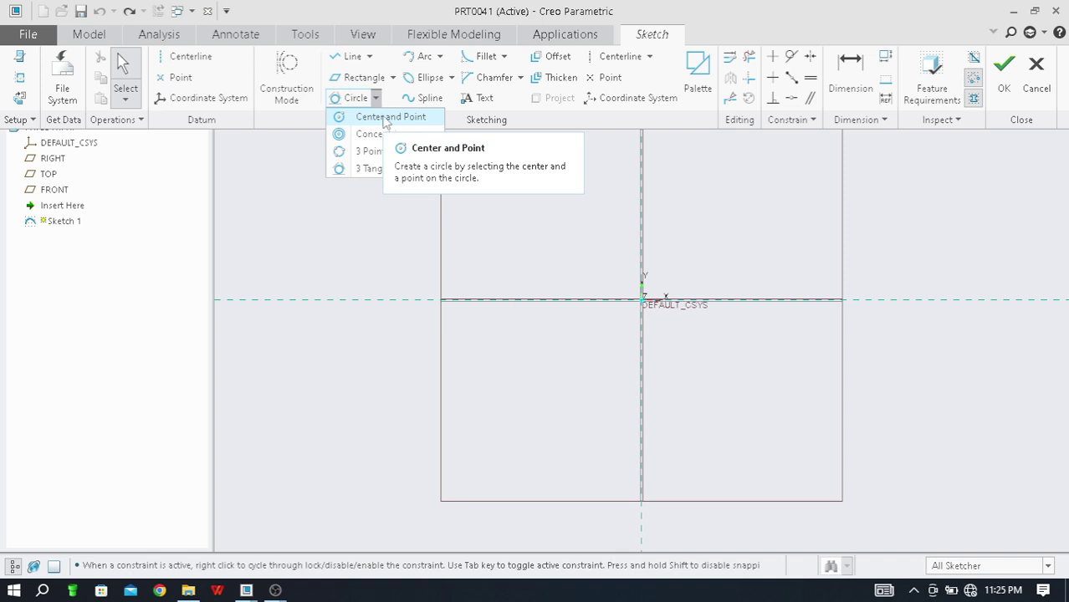
left_click(363, 122)
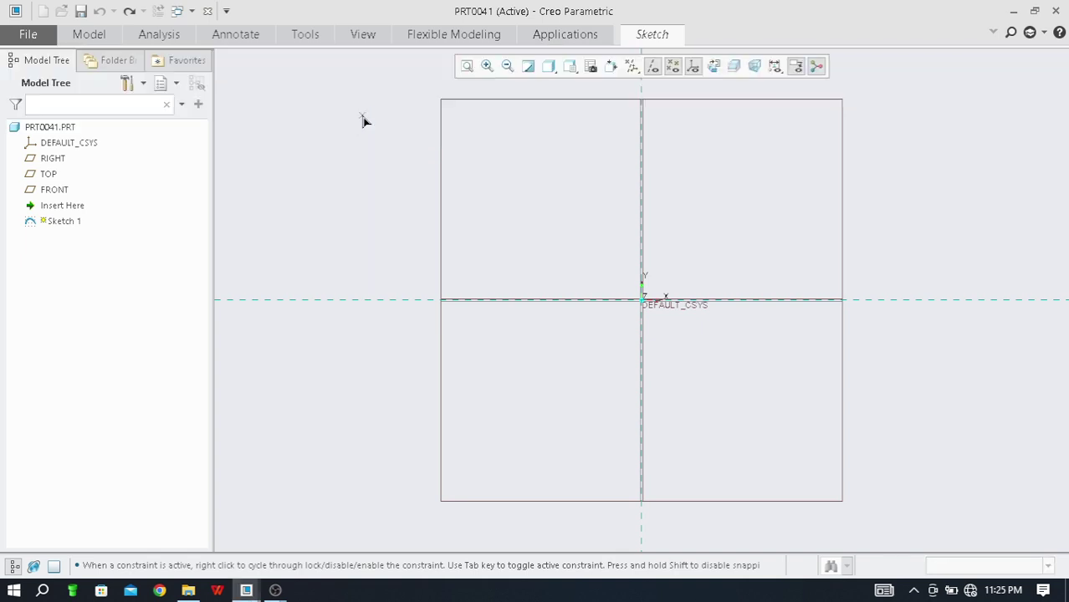
left_click(512, 206)
left_click(492, 235)
left_click(722, 205)
left_click(707, 167)
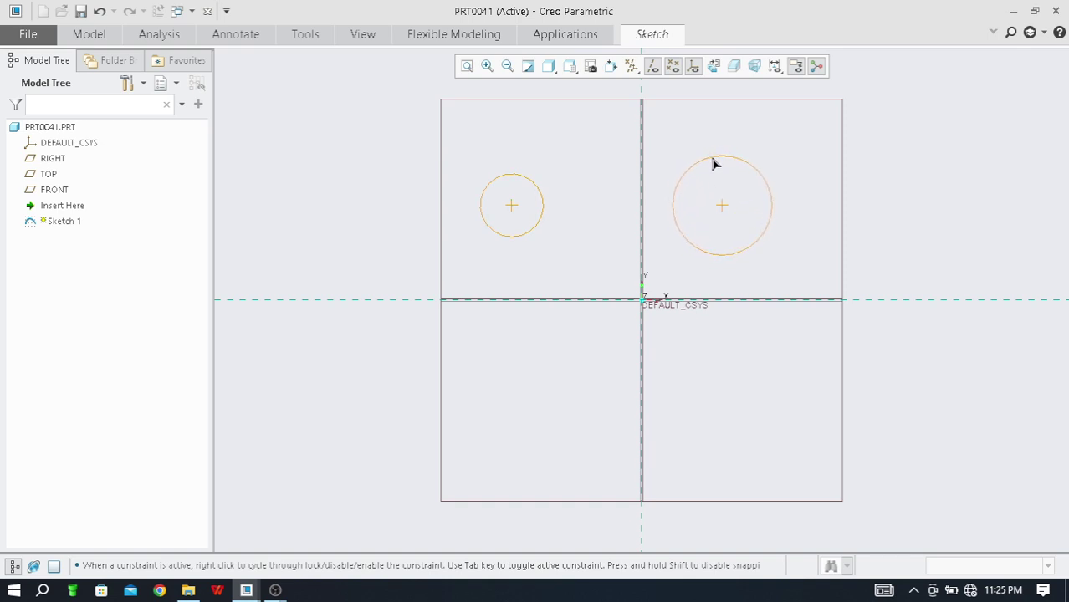
left_click(716, 166)
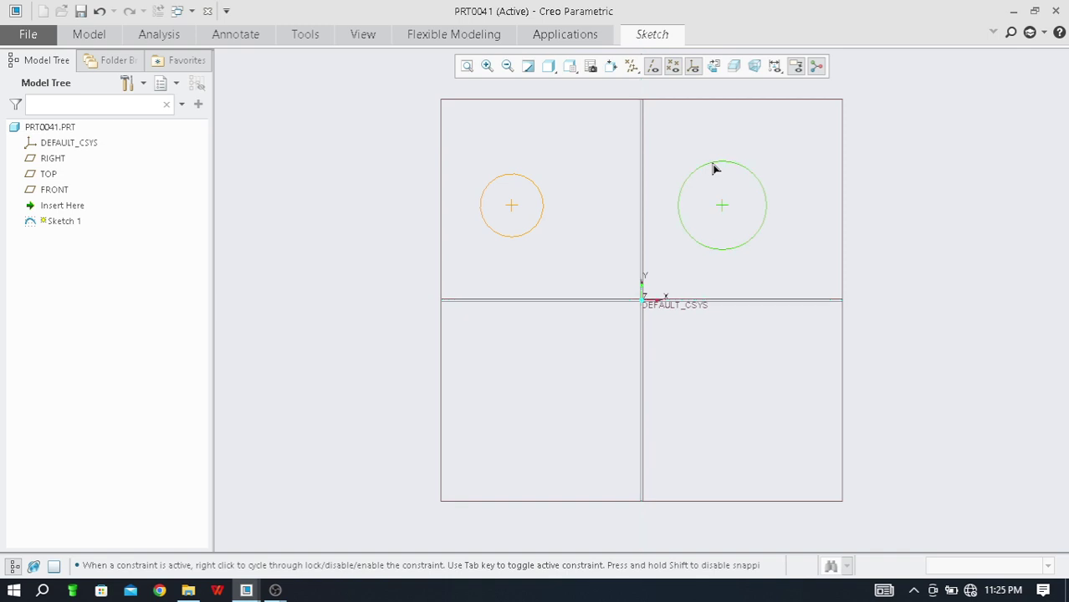
middle_click(682, 136)
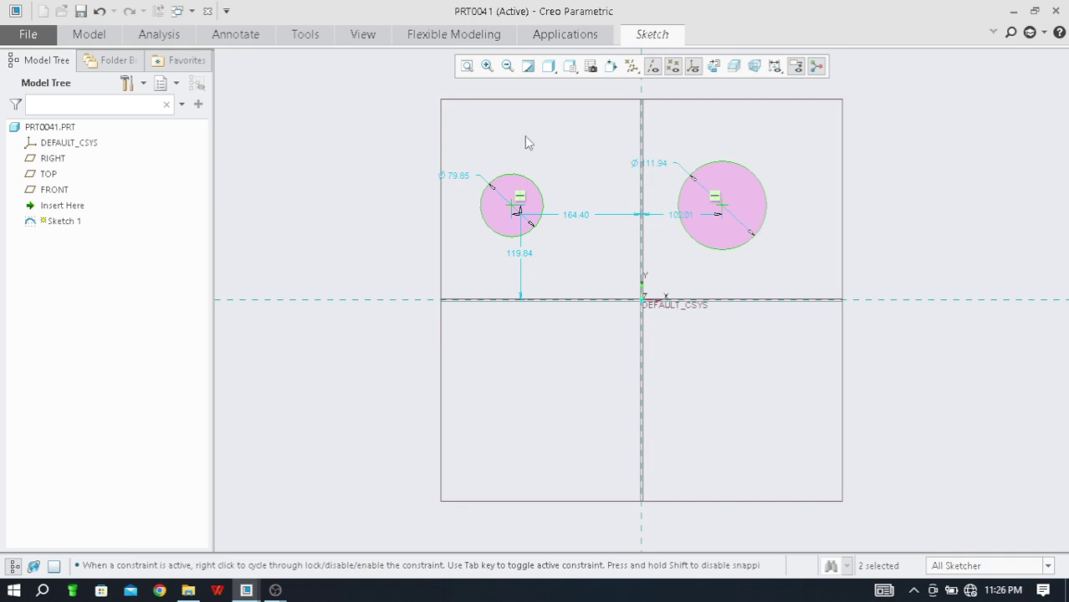
- Sketch a Line Tangent between the undersides of the small and large circles
left_click(650, 35)
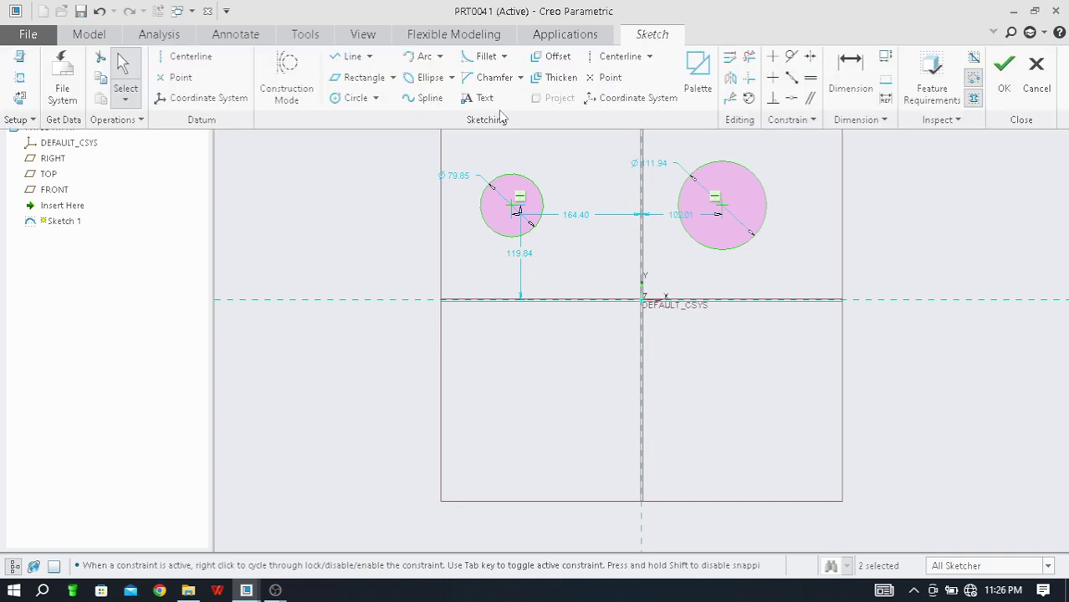
left_click(370, 57)
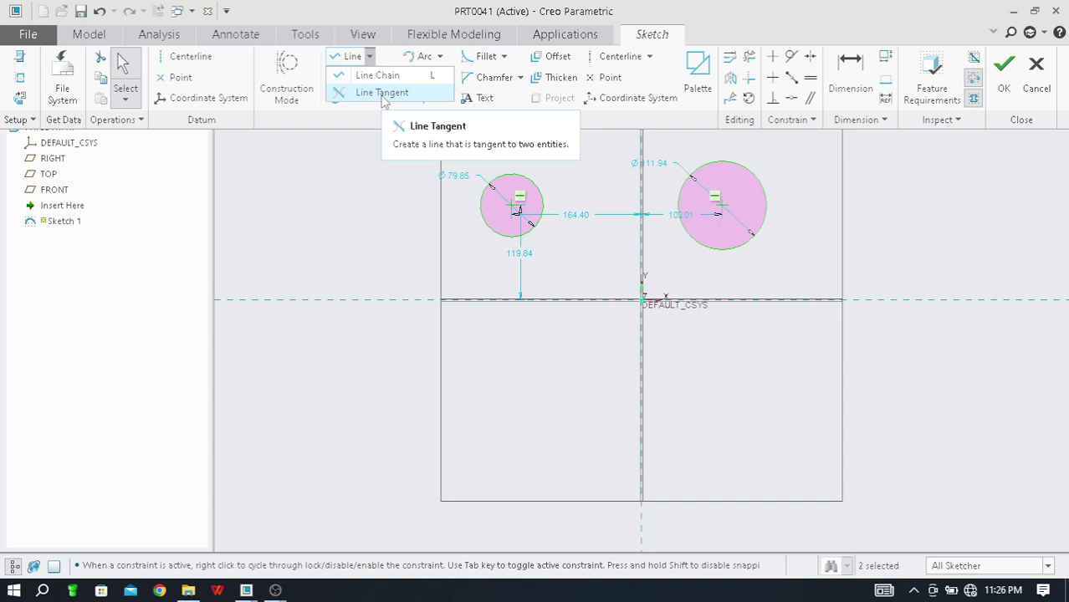
left_click(382, 94)
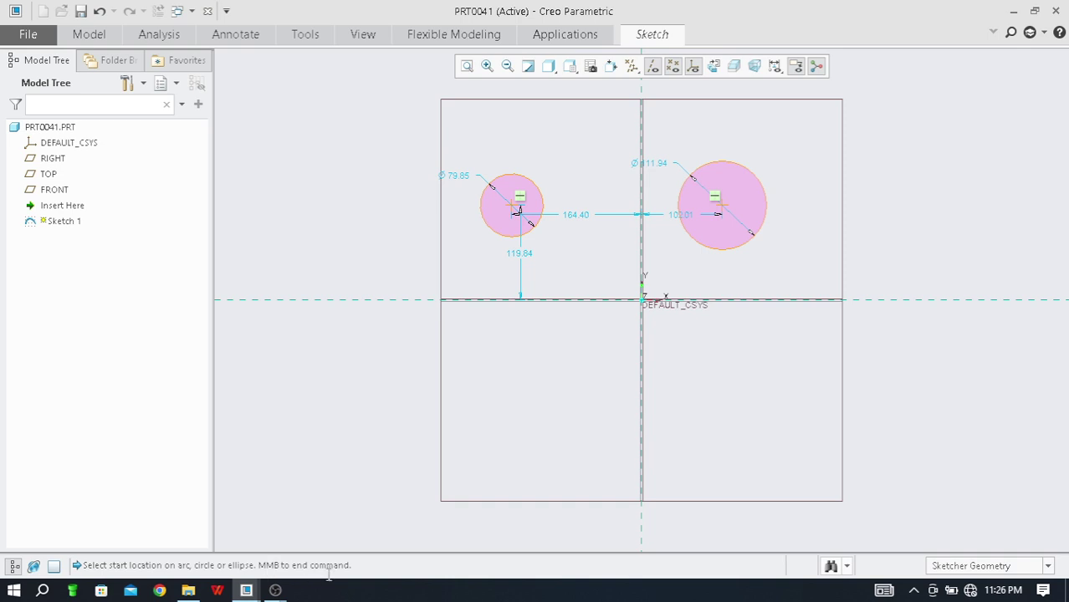
left_click(482, 209)
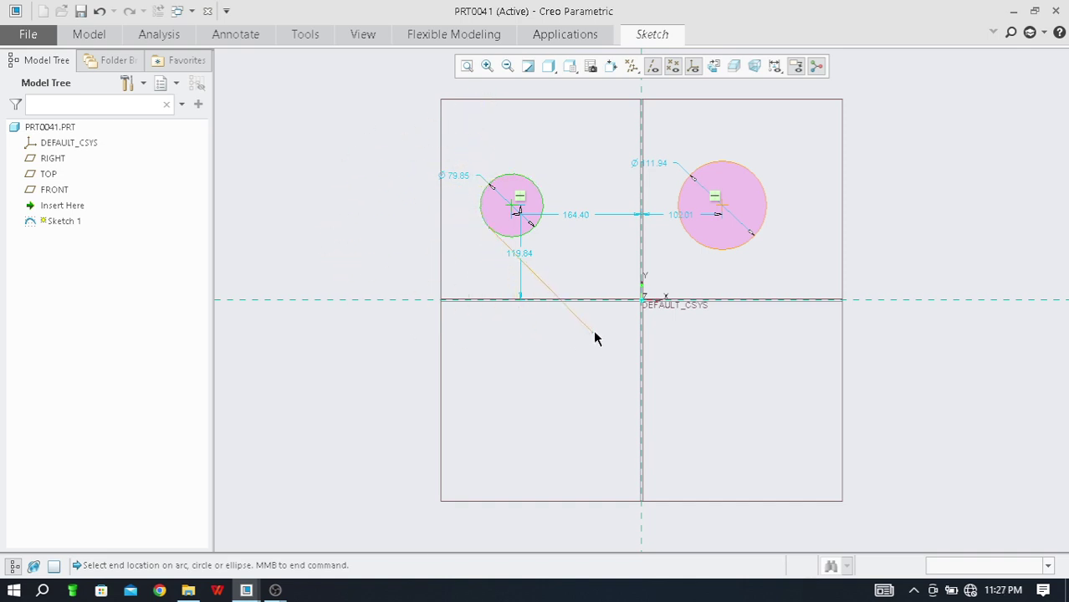
left_click(721, 255)
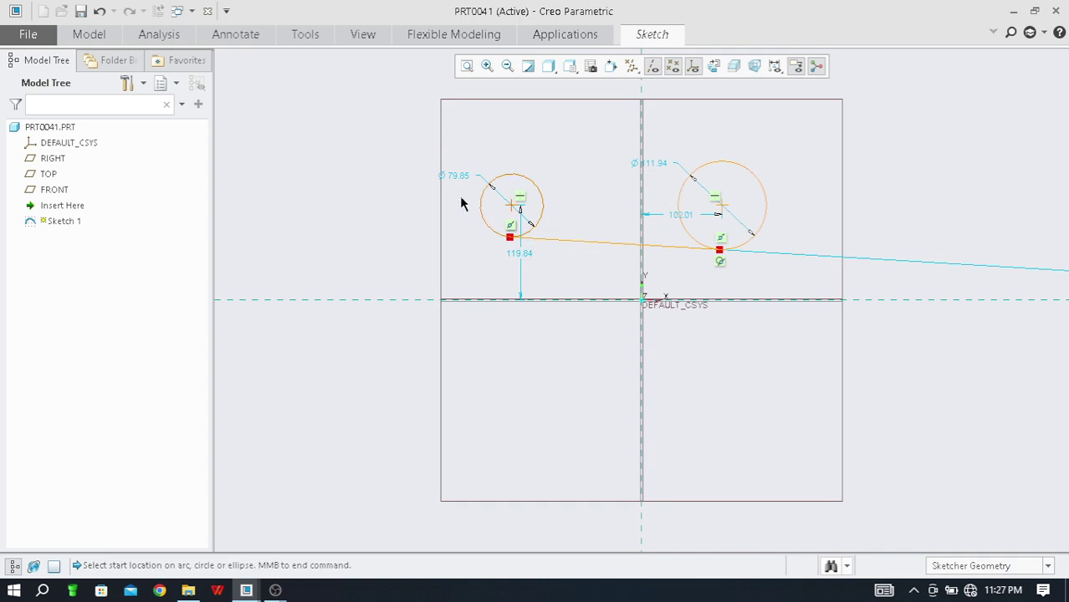
- Sketch a second Line Tangent between the upper sides of the small and large circles
left_click(649, 40)
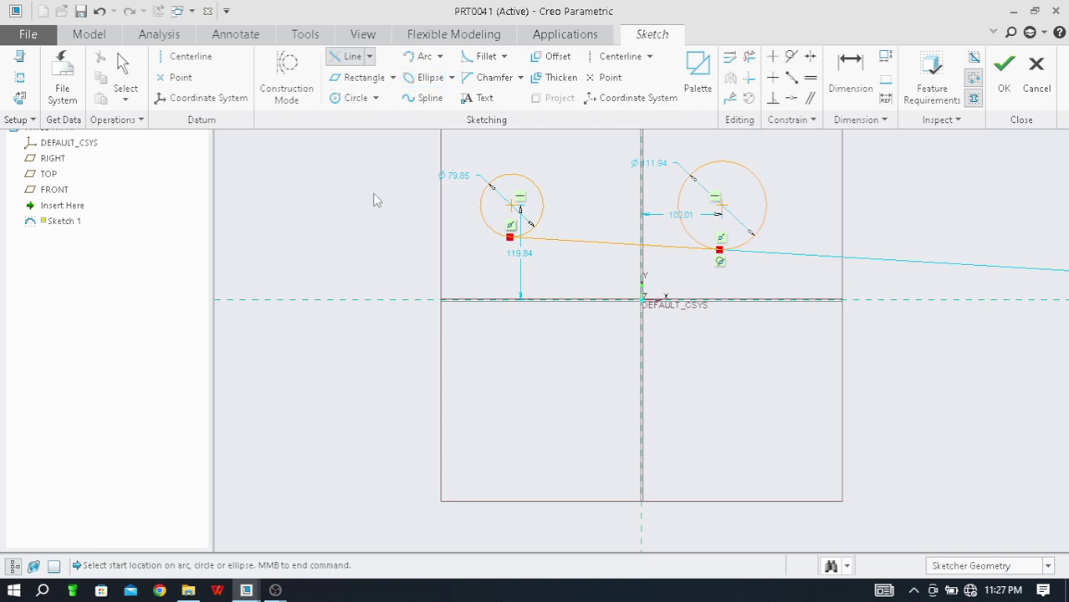
left_click(370, 57)
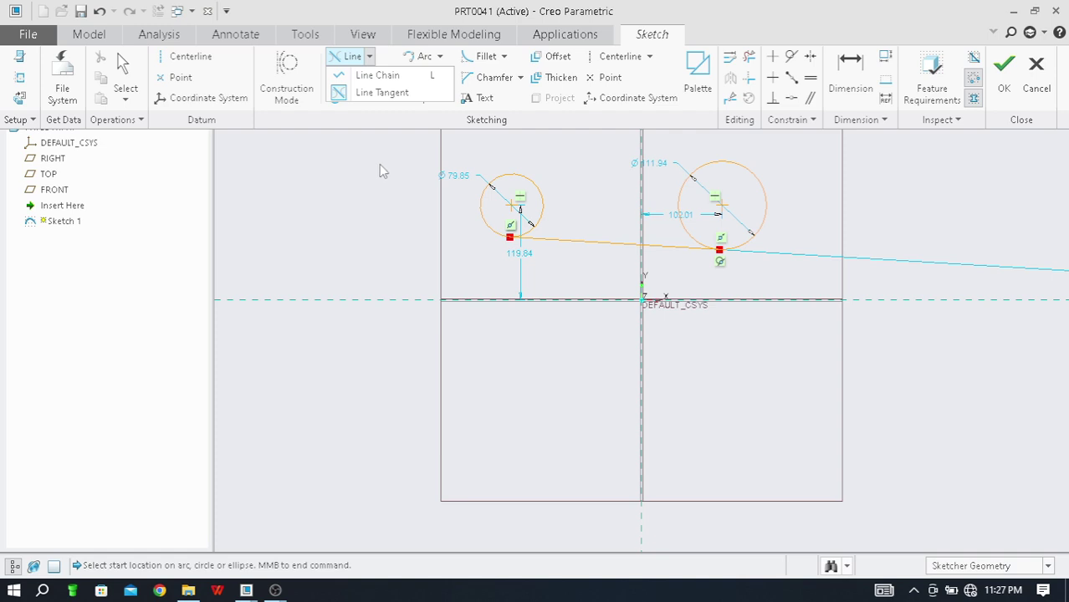
left_click(385, 93)
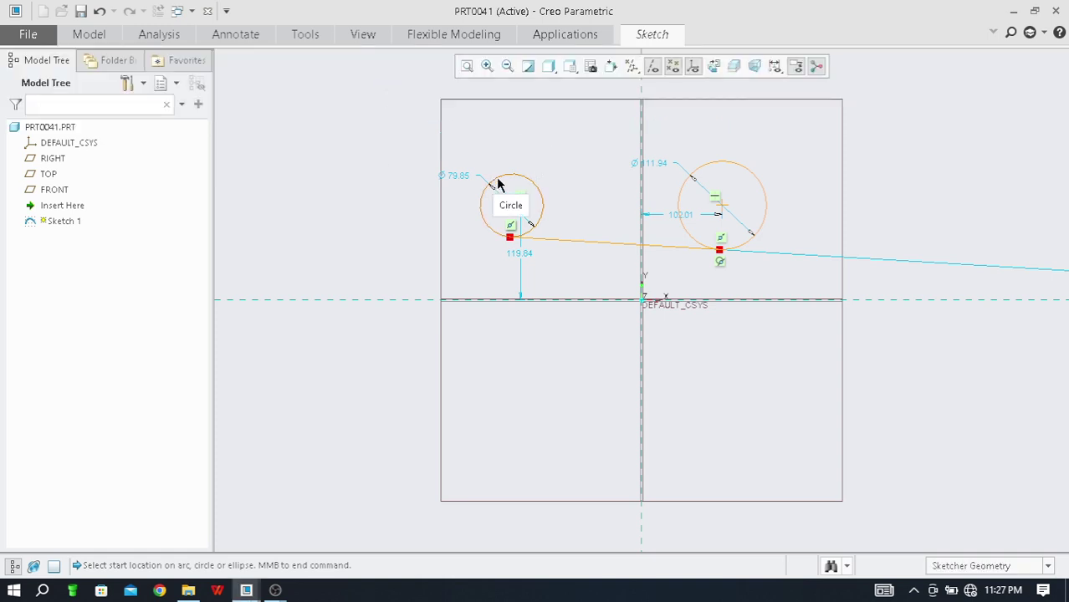
left_click(498, 183)
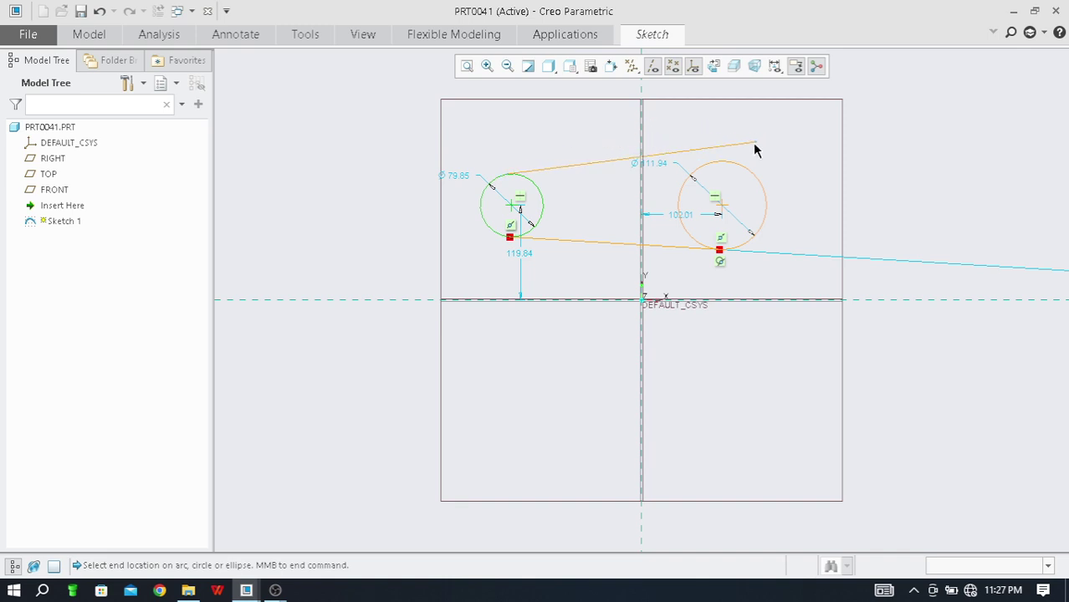
scroll(718, 163, "down", 2)
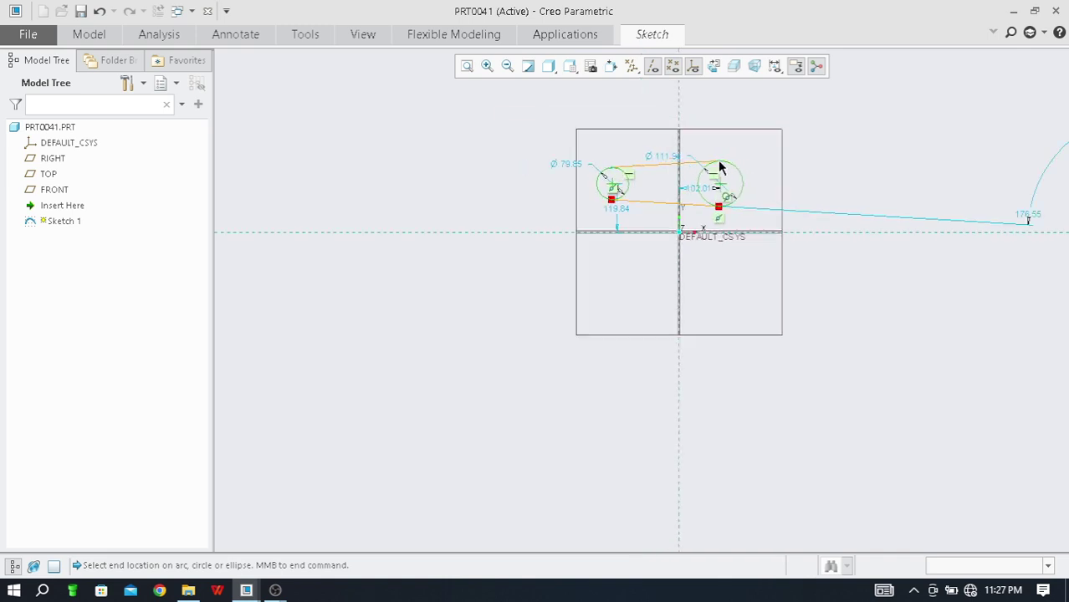
scroll(718, 163, "up", 6)
scroll(720, 165, "up", 2)
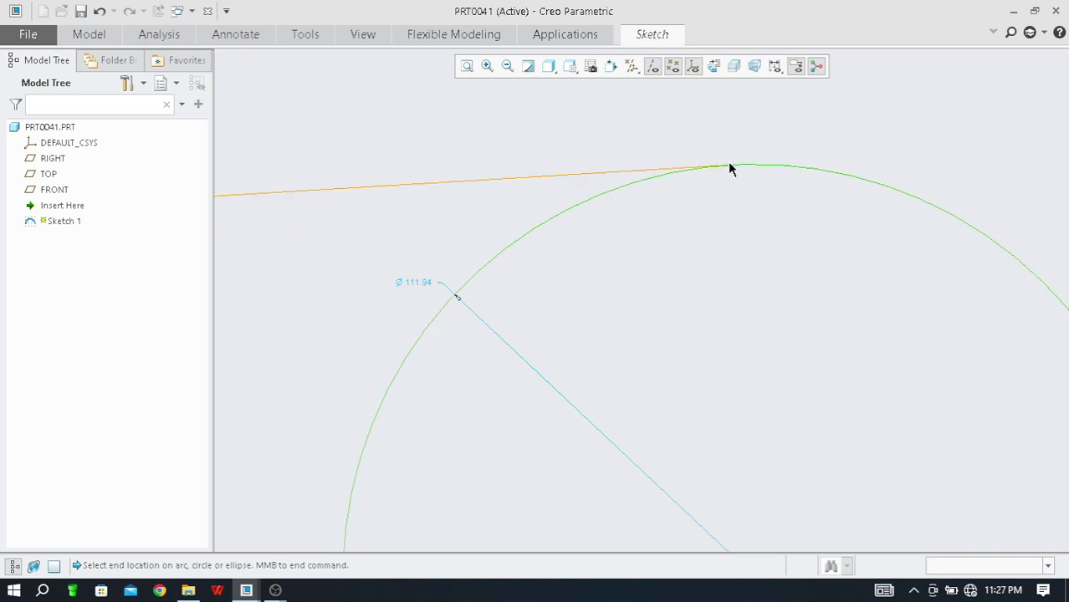
left_click(729, 165)
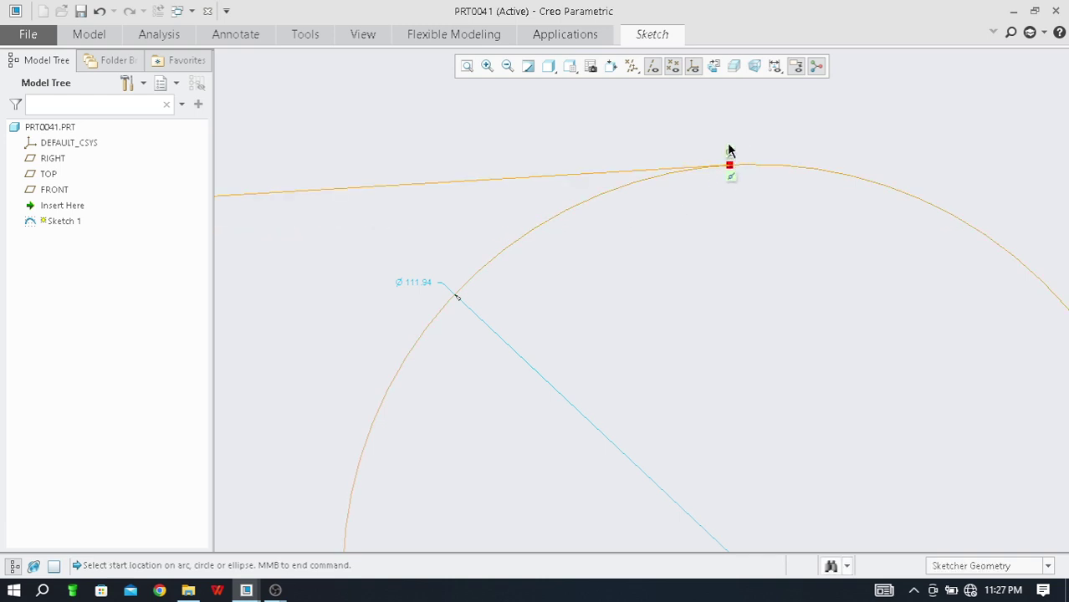
scroll(729, 151, "down", 8)
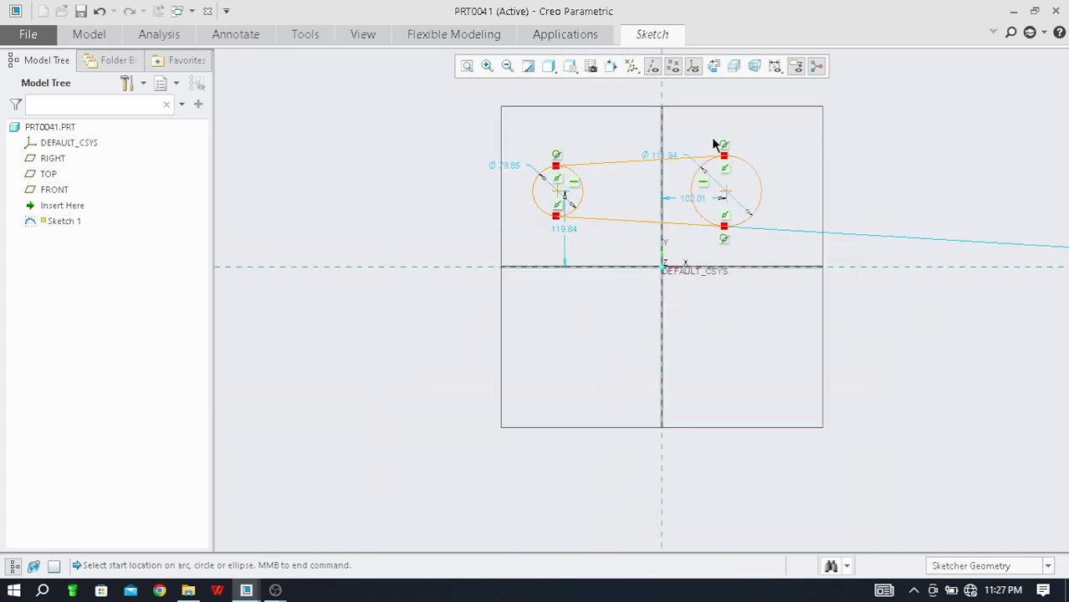
scroll(713, 144, "up", 3)
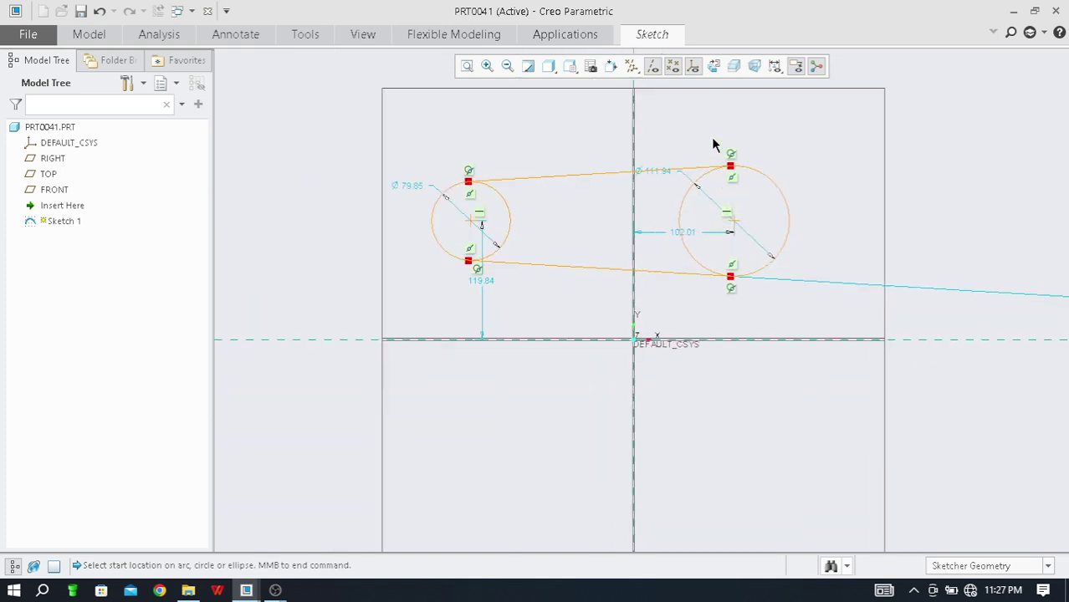
- Undo both tangent lines and both circles in the sketch
left_click(654, 34)
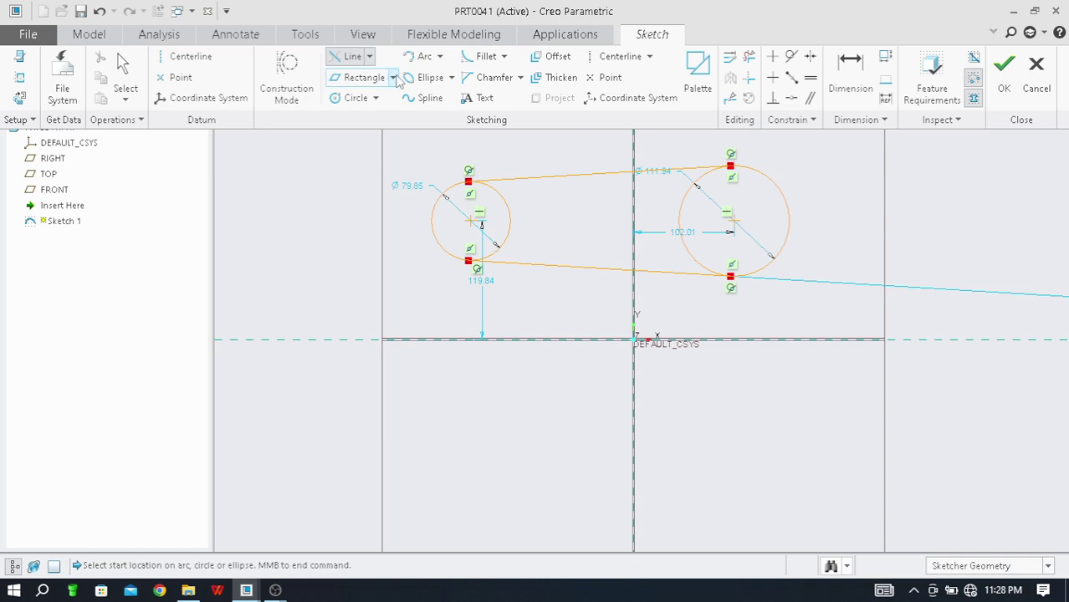
left_click(394, 78)
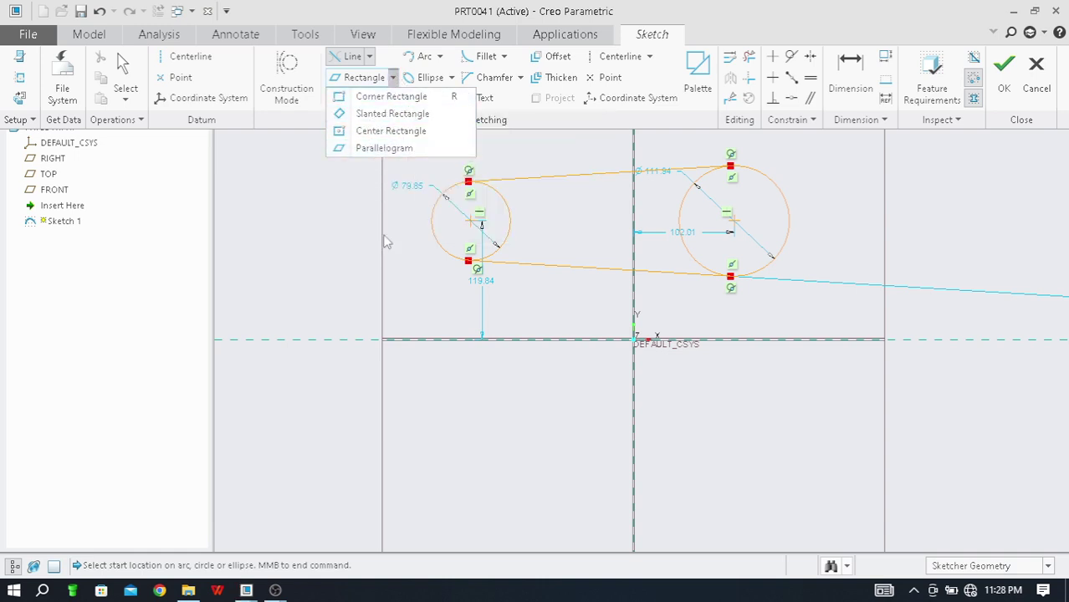
left_click(544, 326)
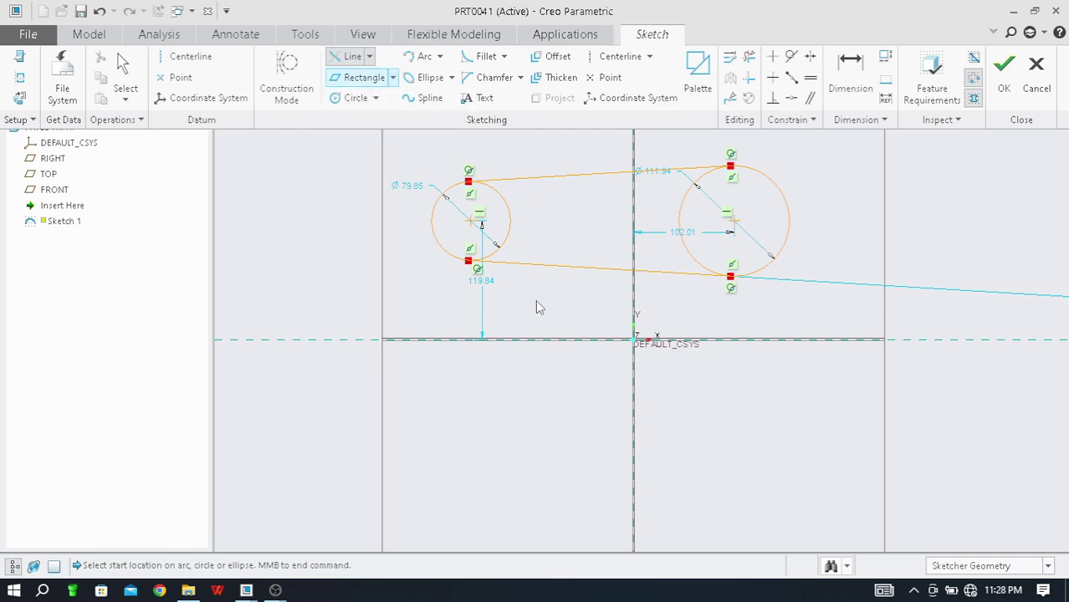
key("ctrl+z")
key("ctrl+z")
key("ctrl+z")
key("ctrl+z")
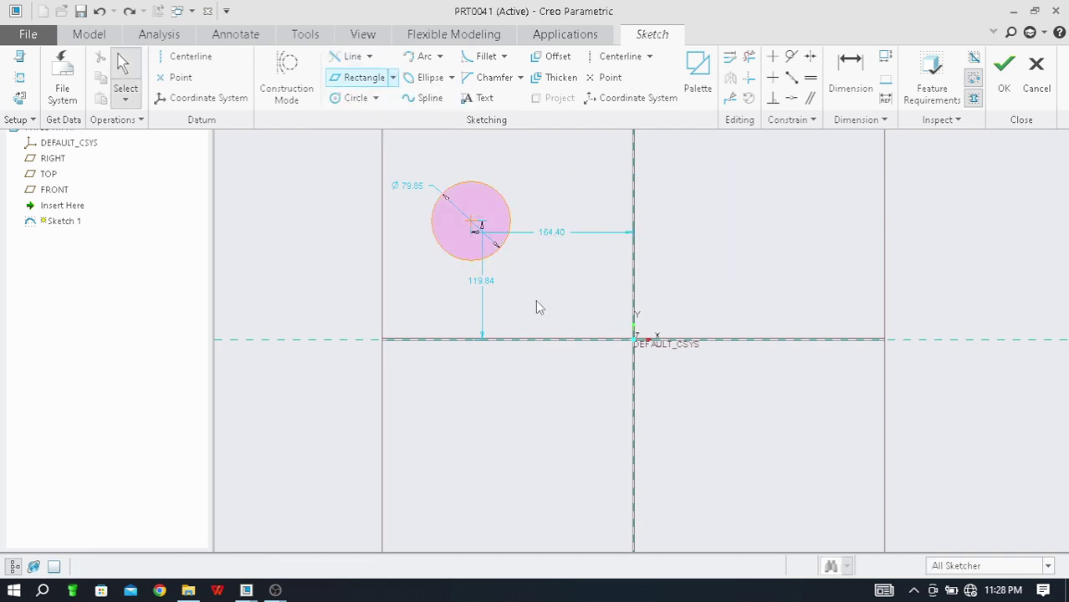
- Sketch two corner rectangles above the horizontal axis: about 97 by 124, 115 left of the vertical axis, and about 131 by 153, 73 right
left_click(392, 78)
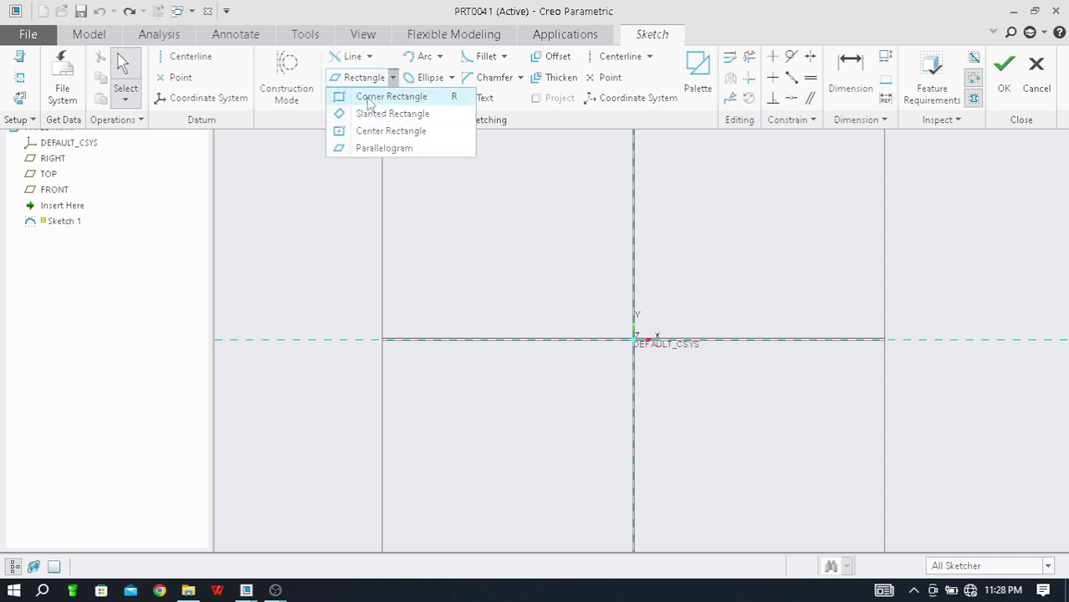
left_click(369, 98)
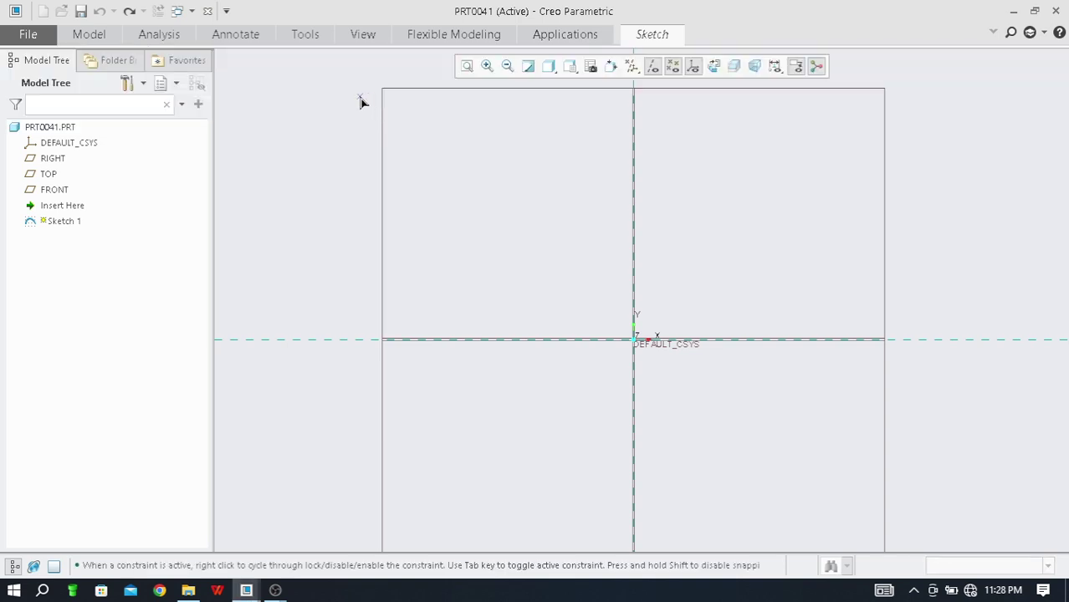
left_click(423, 151)
left_click(506, 198)
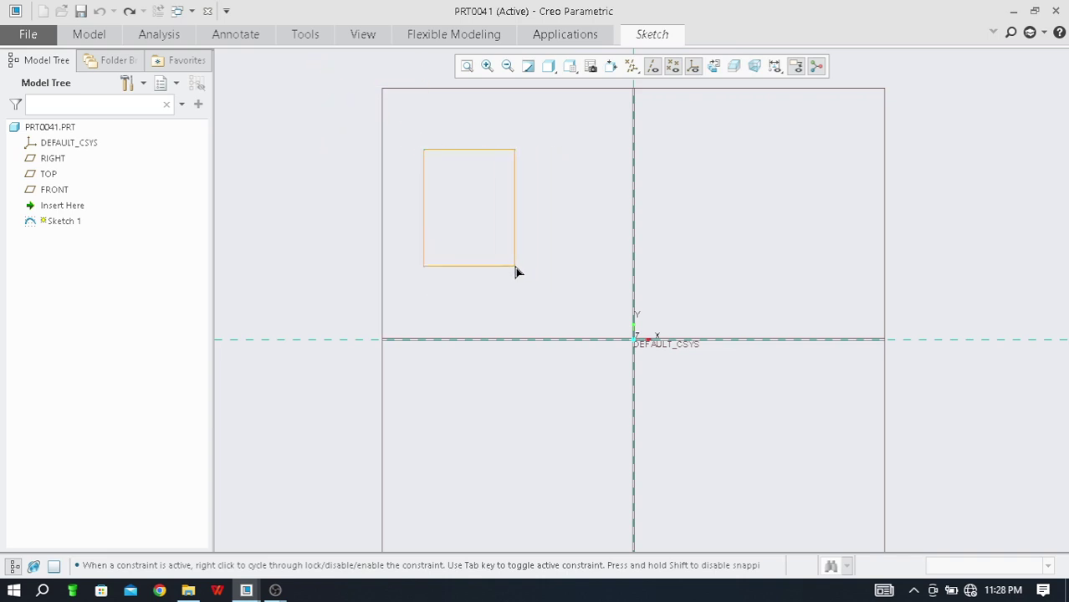
left_click(519, 271)
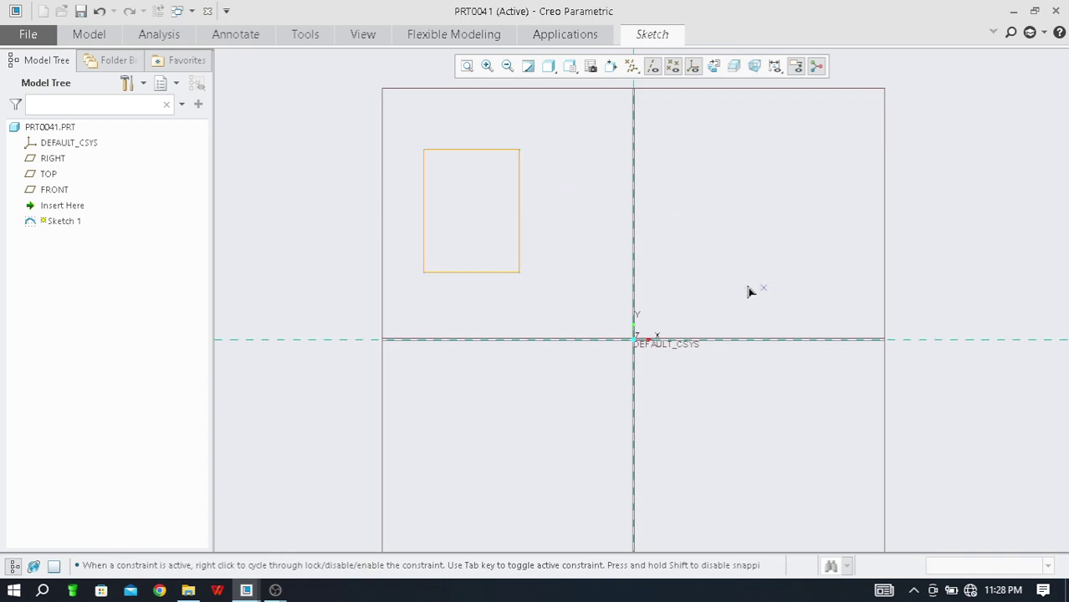
left_click(835, 303)
left_click(733, 217)
left_click_drag(733, 218, 705, 150)
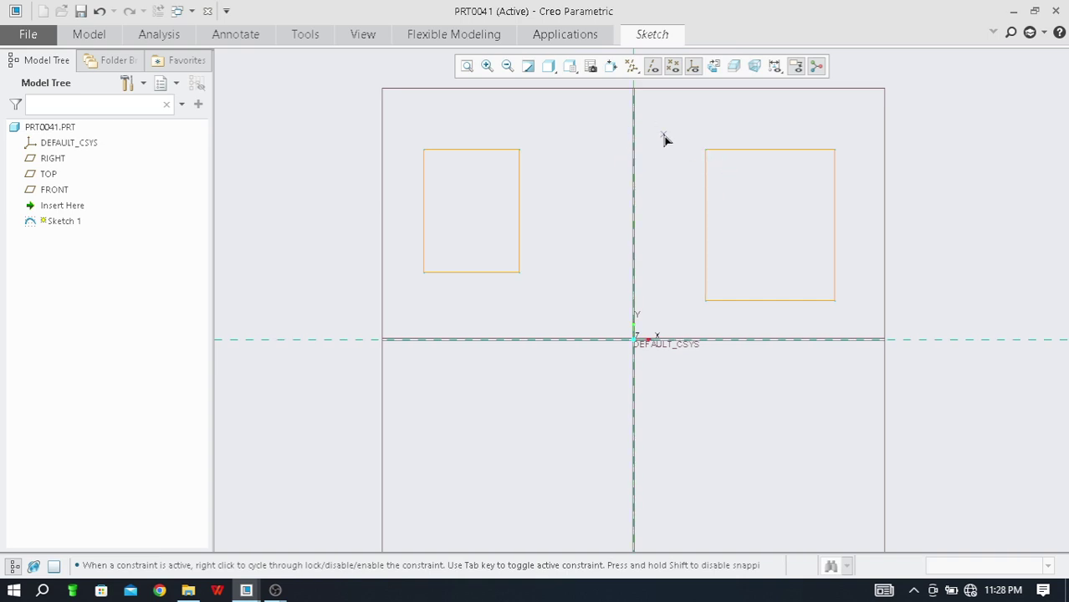
middle_click(666, 140)
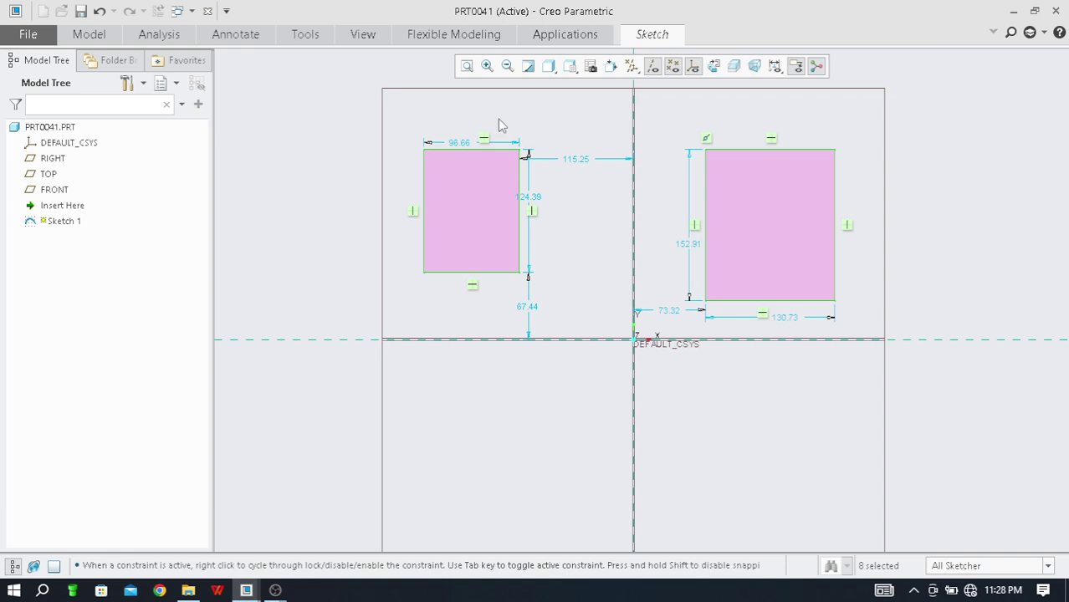
- Sketch two slanted rectangles below the horizontal axis: an upright one about 135 by 77 left of the vertical axis, and a tilted one about 92 wide right
left_click(650, 35)
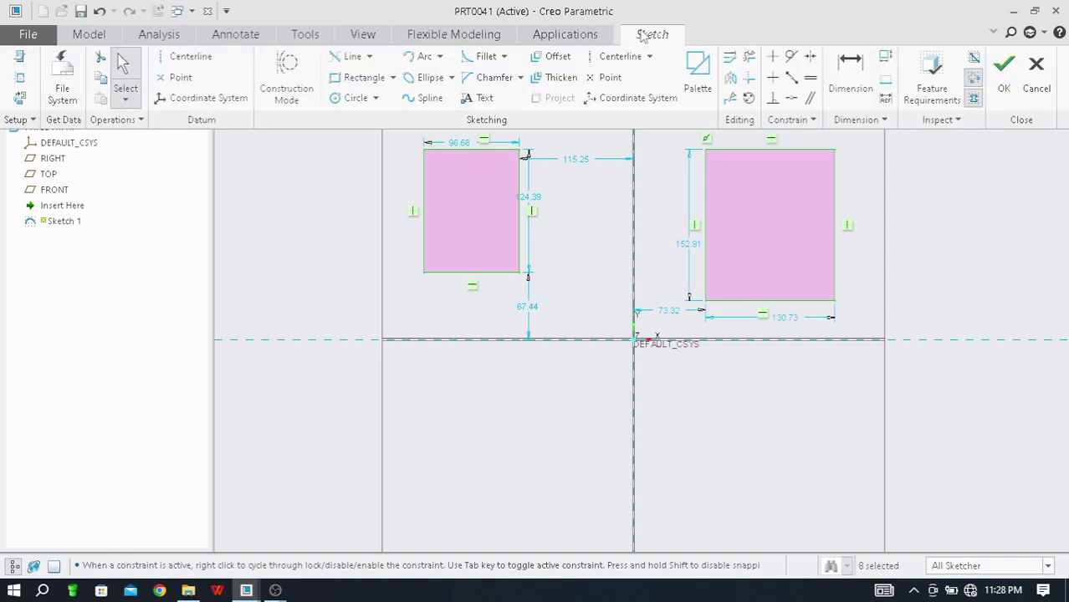
left_click(394, 77)
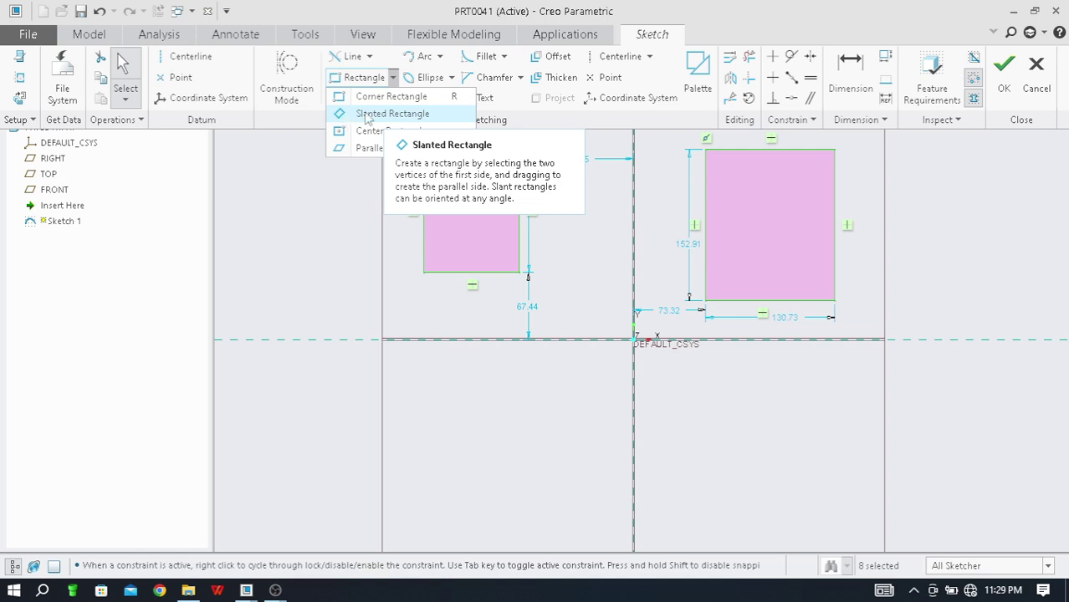
left_click(373, 115)
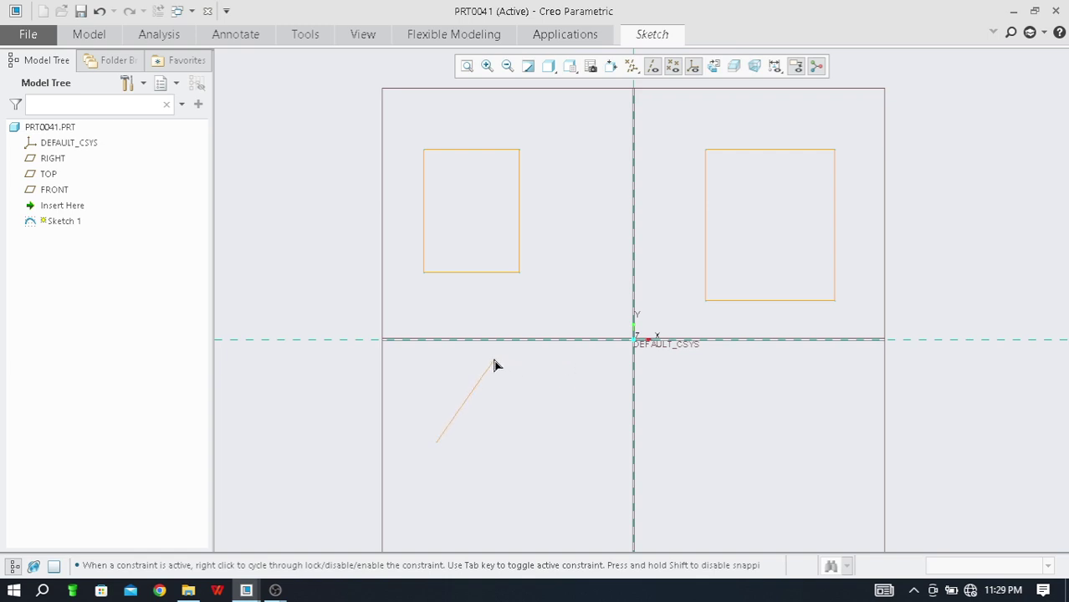
left_click(437, 368)
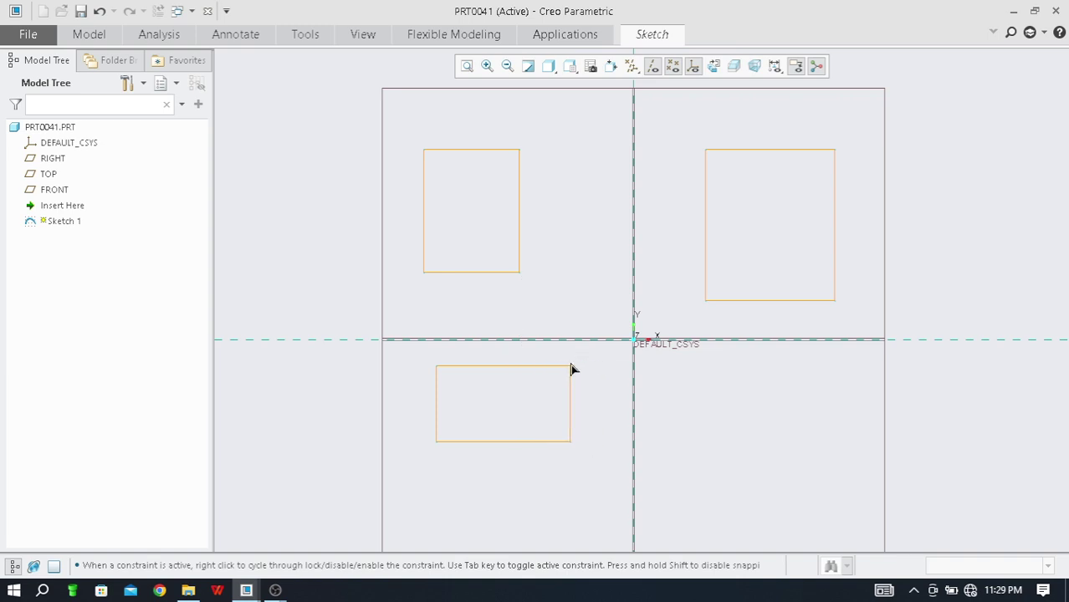
left_click(572, 369)
left_click(671, 456)
left_click(723, 362)
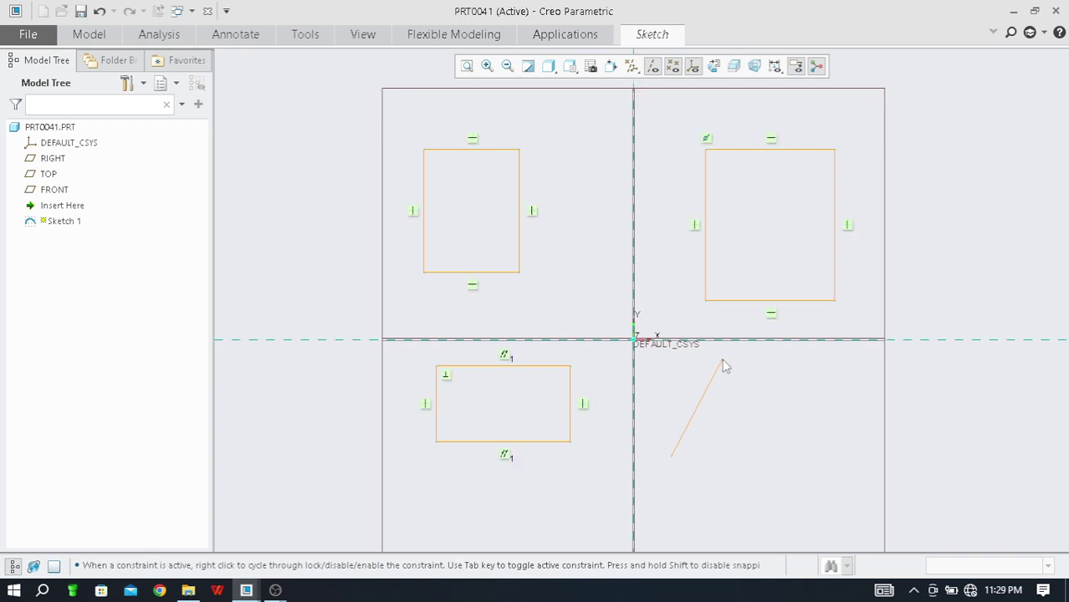
left_click(820, 407)
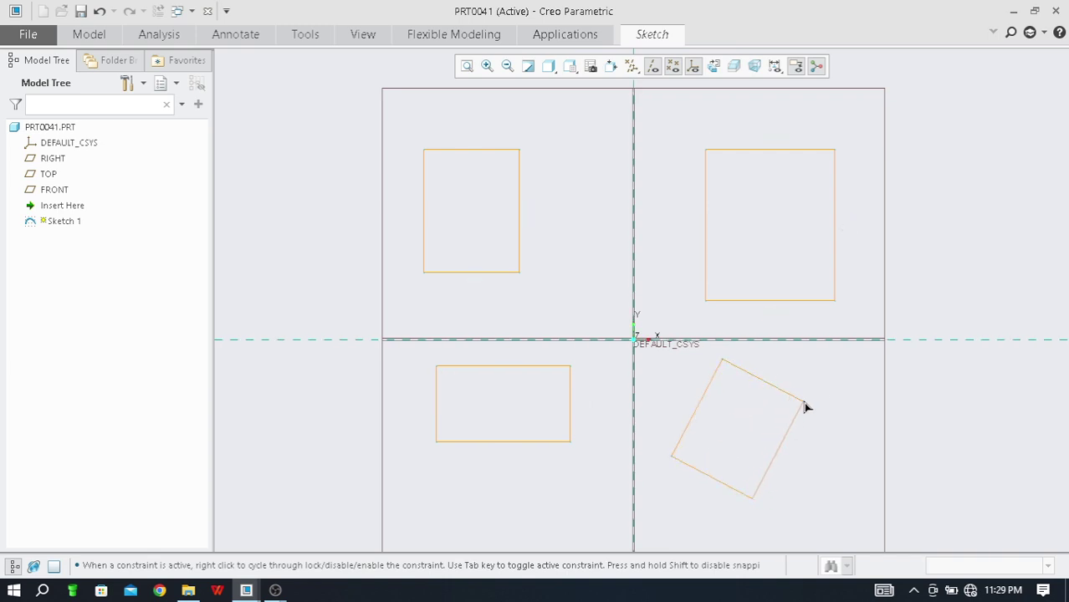
middle_click(862, 366)
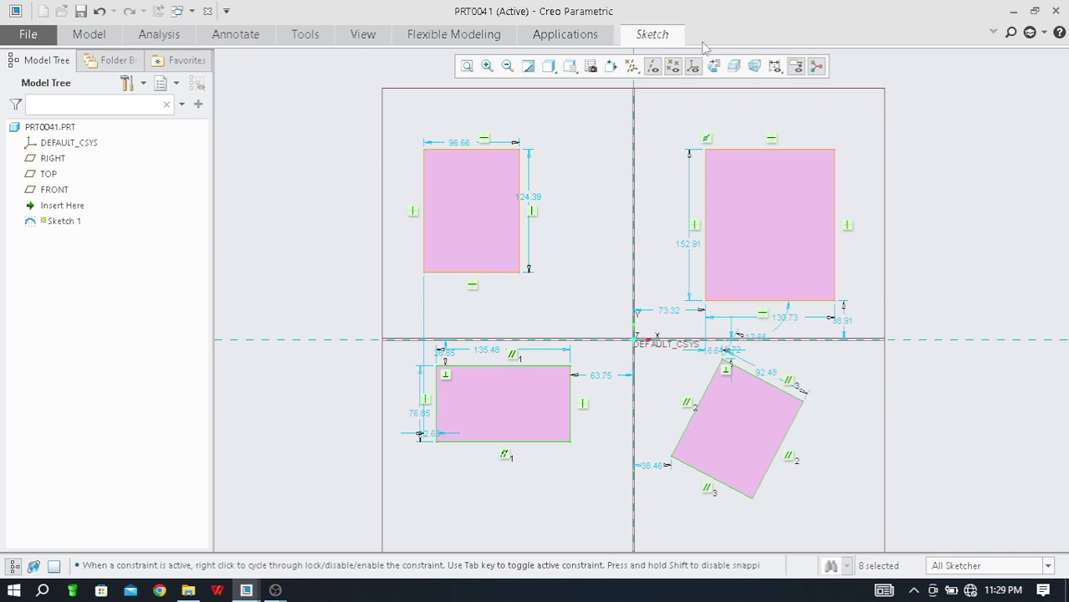
- Sketch a center rectangle about 67 by 43 between the upper-left rectangle and the vertical axis
left_click(659, 37)
left_click(394, 78)
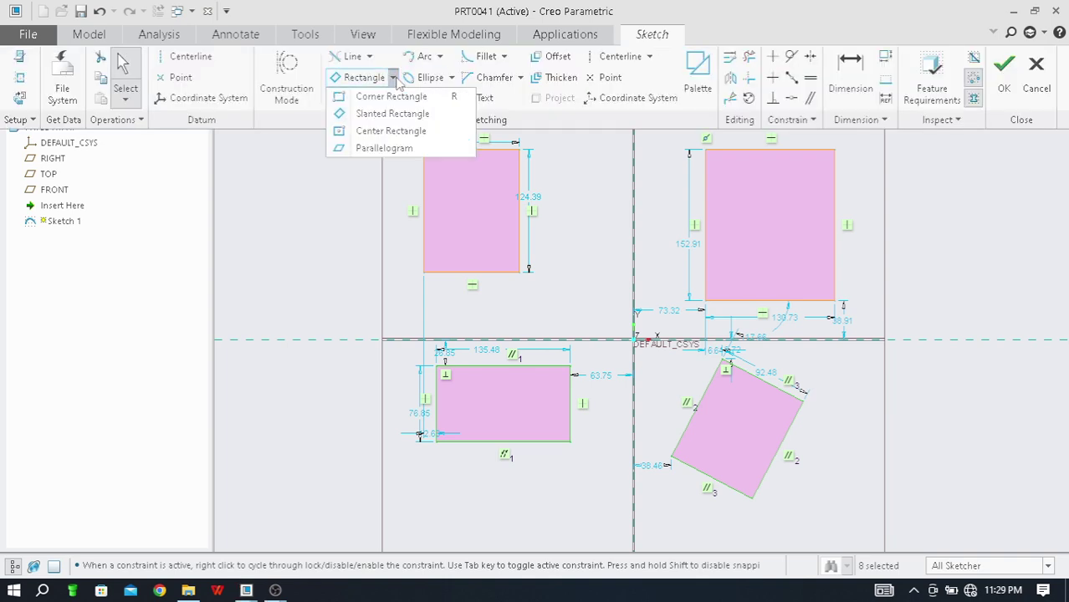
left_click(393, 131)
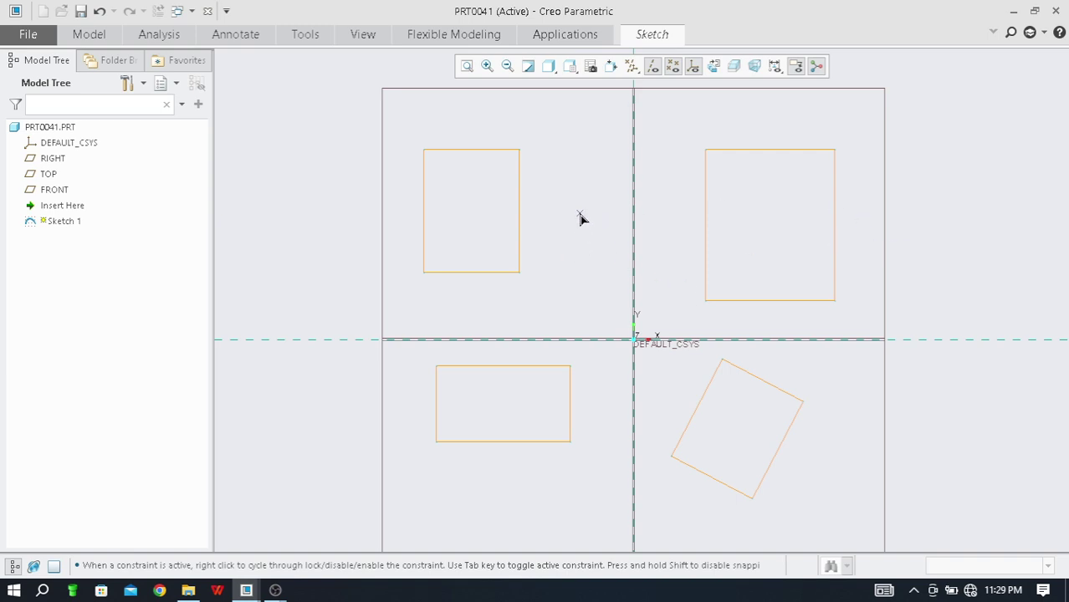
left_click(581, 218)
left_click(550, 196)
- Undo the small center rectangle beside the vertical axis
key("ctrl+a")
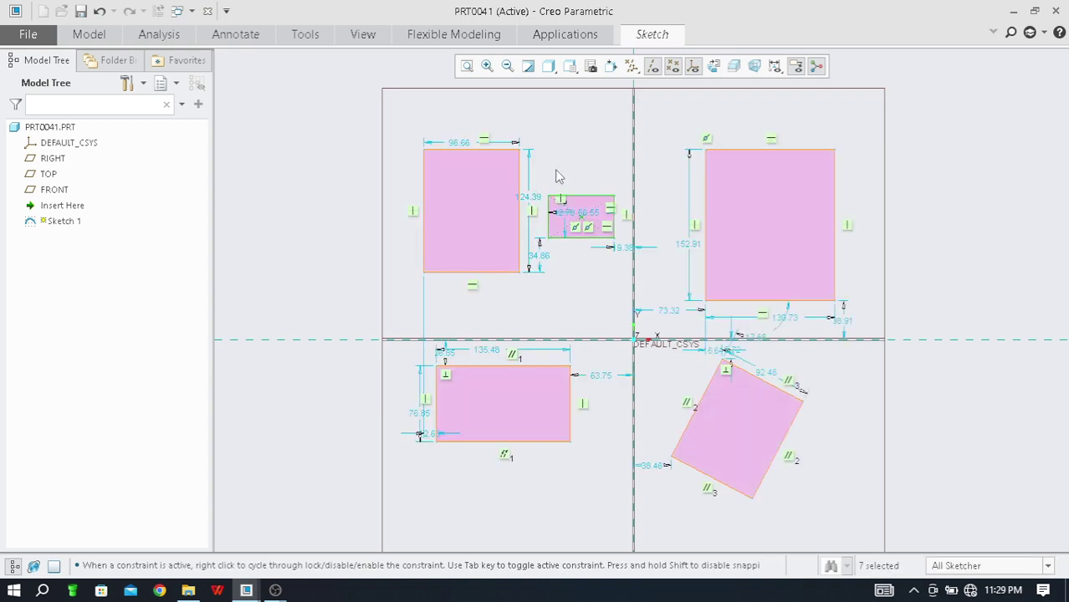
key("Delete")
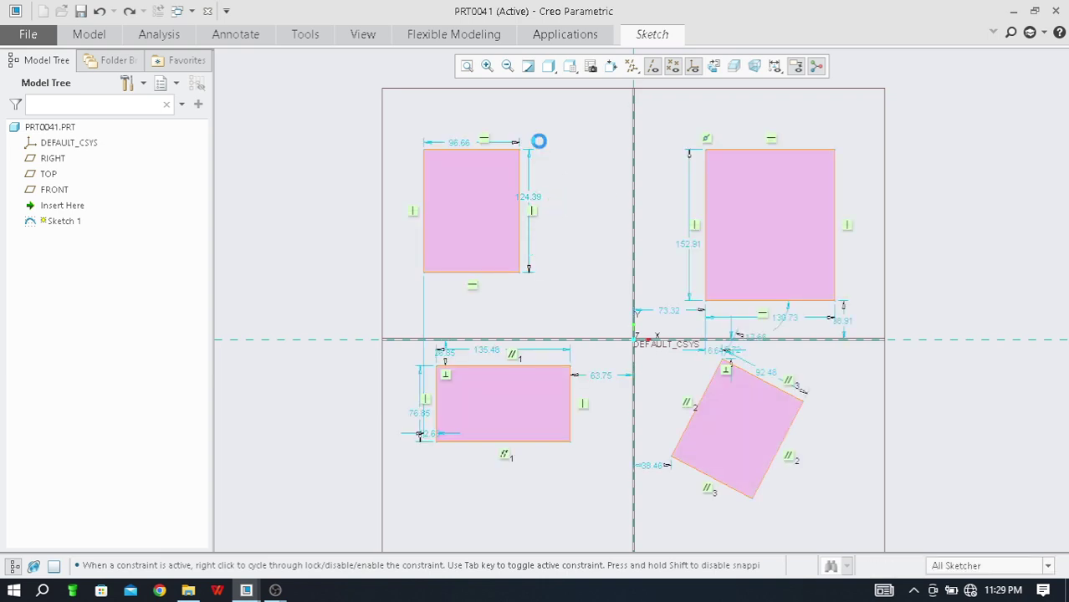
- Sketch a parallelogram about 284 wide and 116 high across the vertical axis, its lower side about 65 above the horizontal axis
left_click(650, 35)
left_click(392, 78)
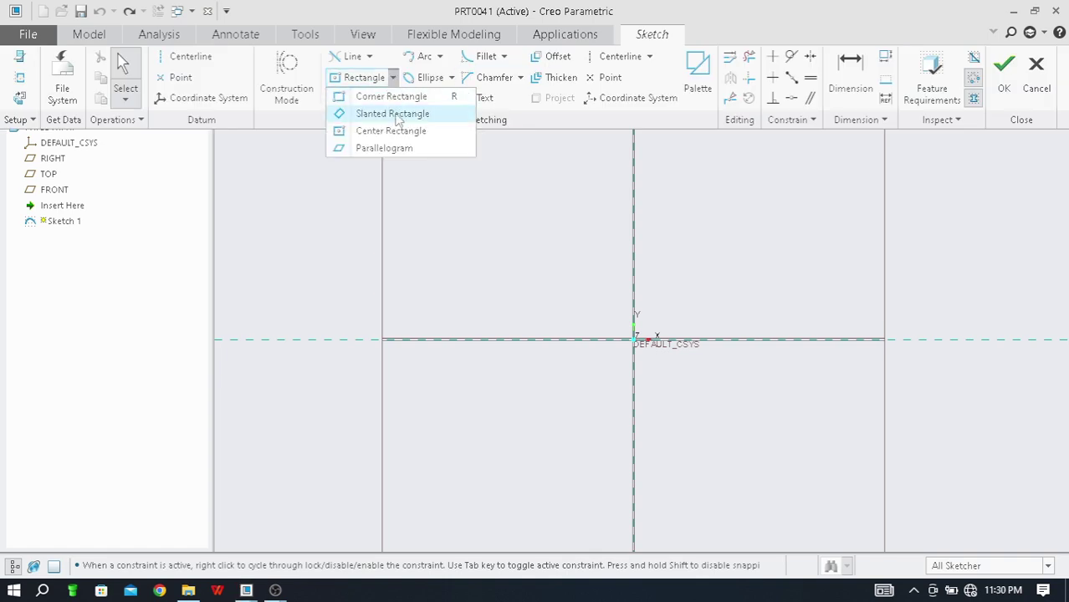
left_click(404, 149)
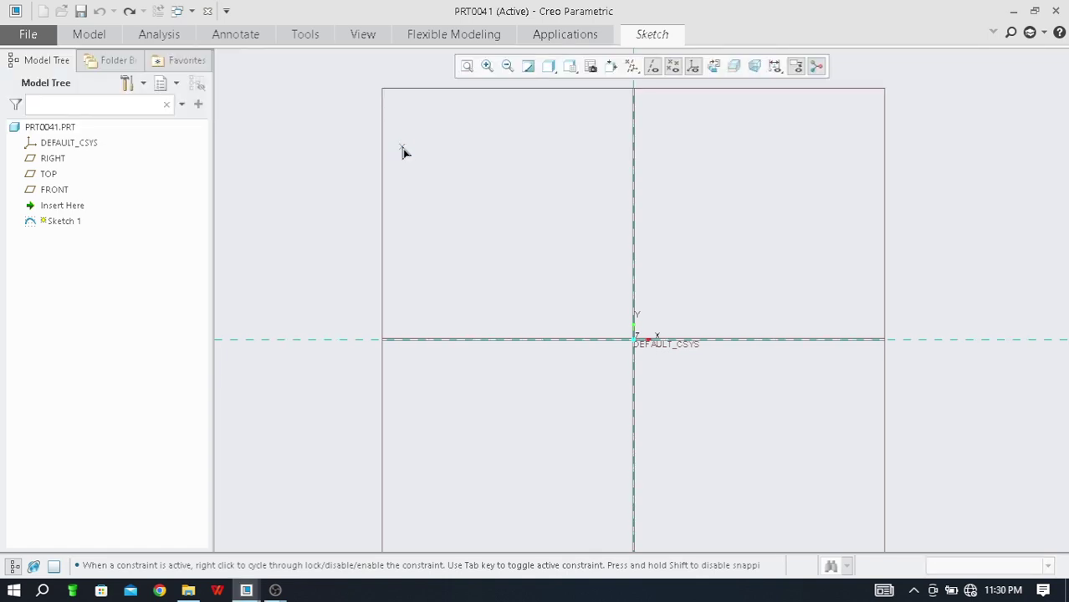
left_click(493, 160)
left_click(447, 275)
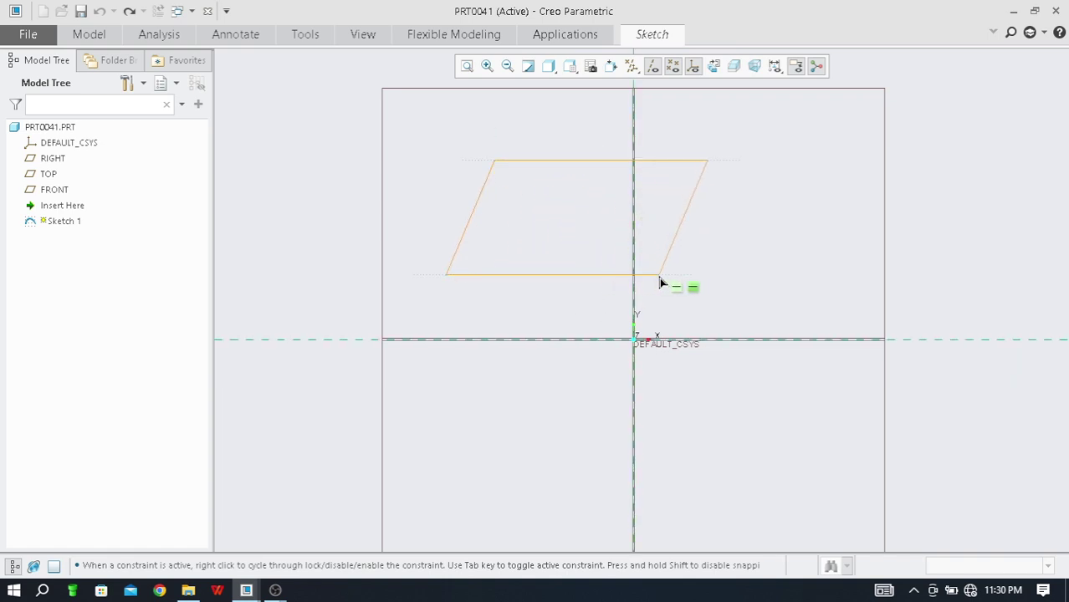
left_click(728, 276)
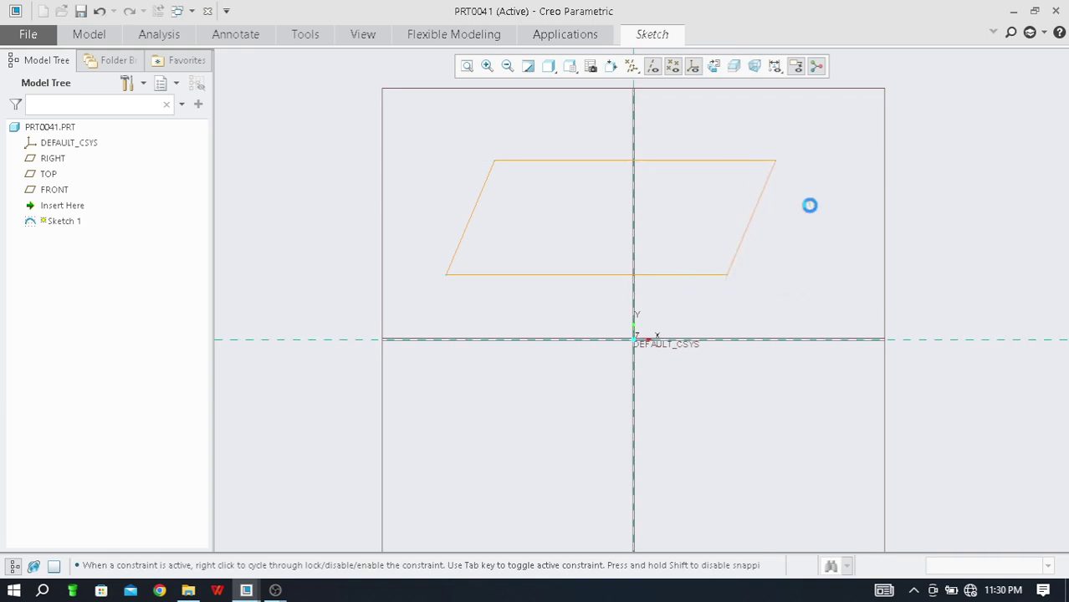
left_click(655, 43)
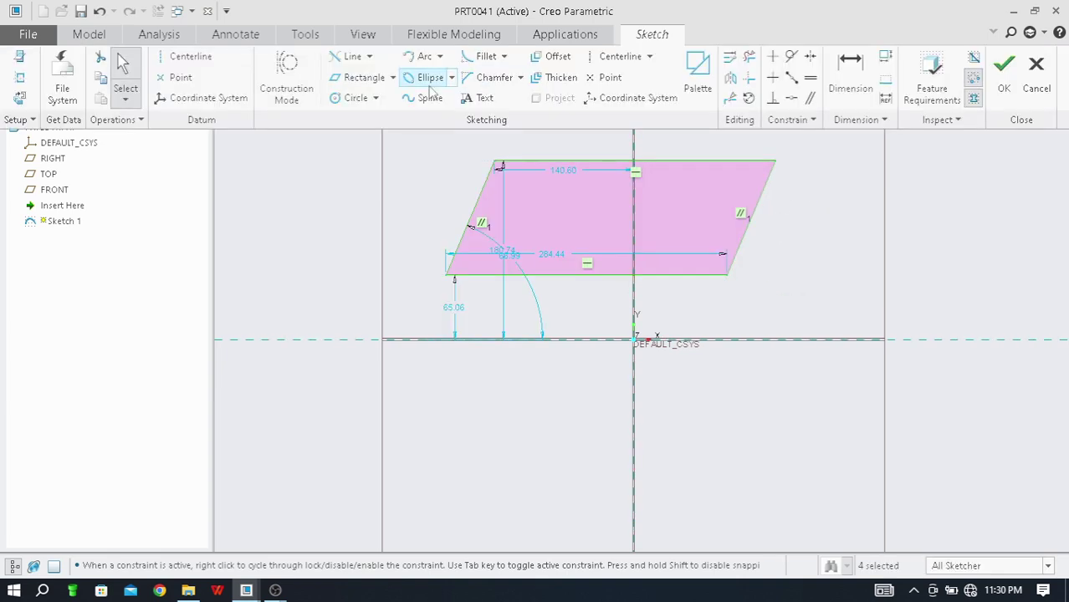
left_click(393, 78)
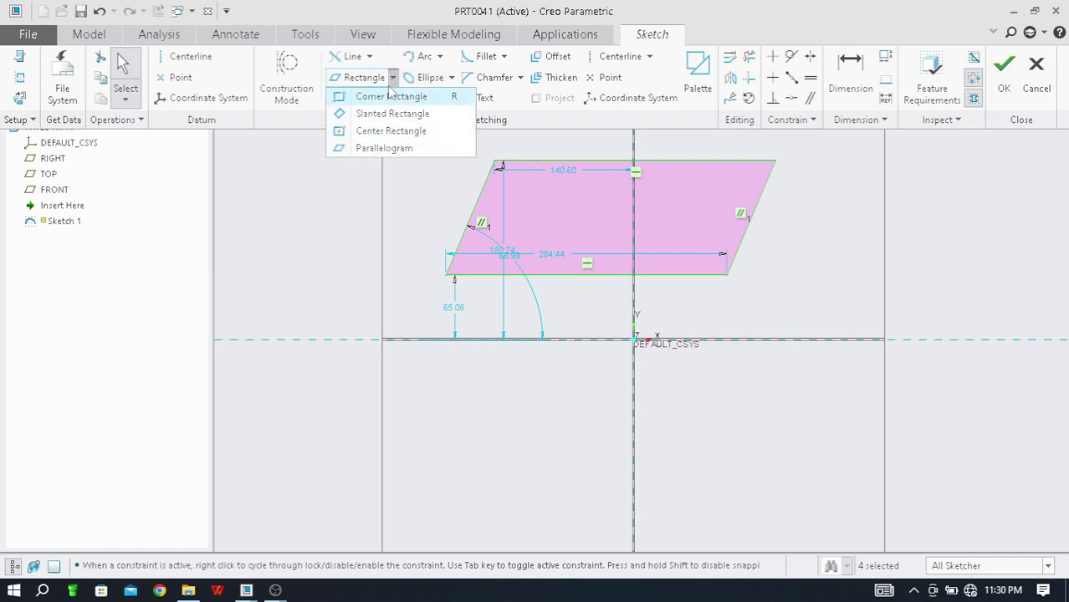
left_click(411, 196)
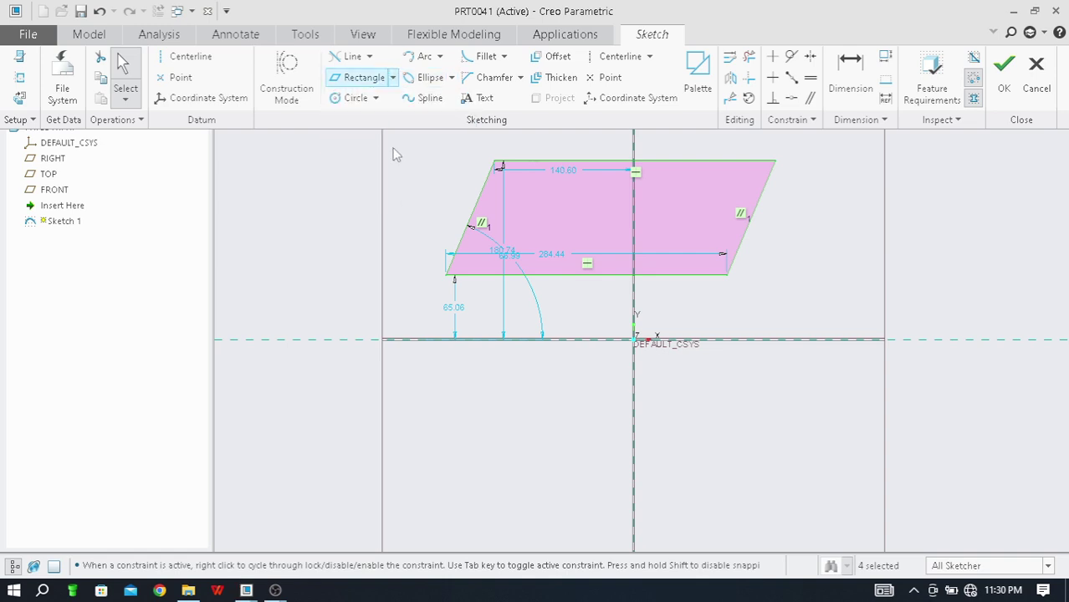
- Sketch a center-and-point circle about 128 in diameter, centered about 99 left of the vertical axis and 77 below the horizontal axis
left_click(376, 99)
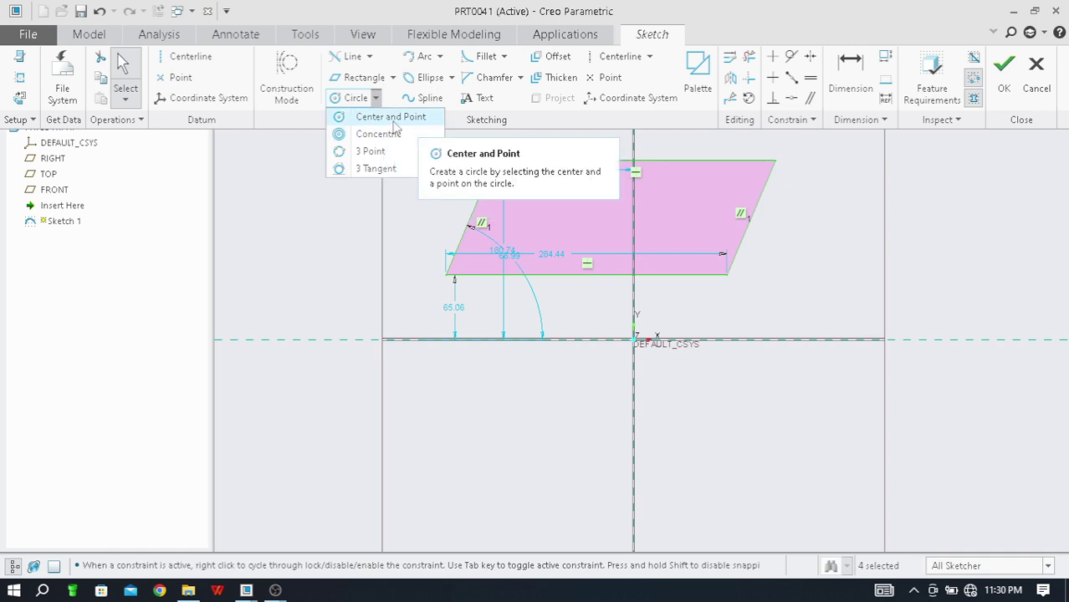
left_click(383, 119)
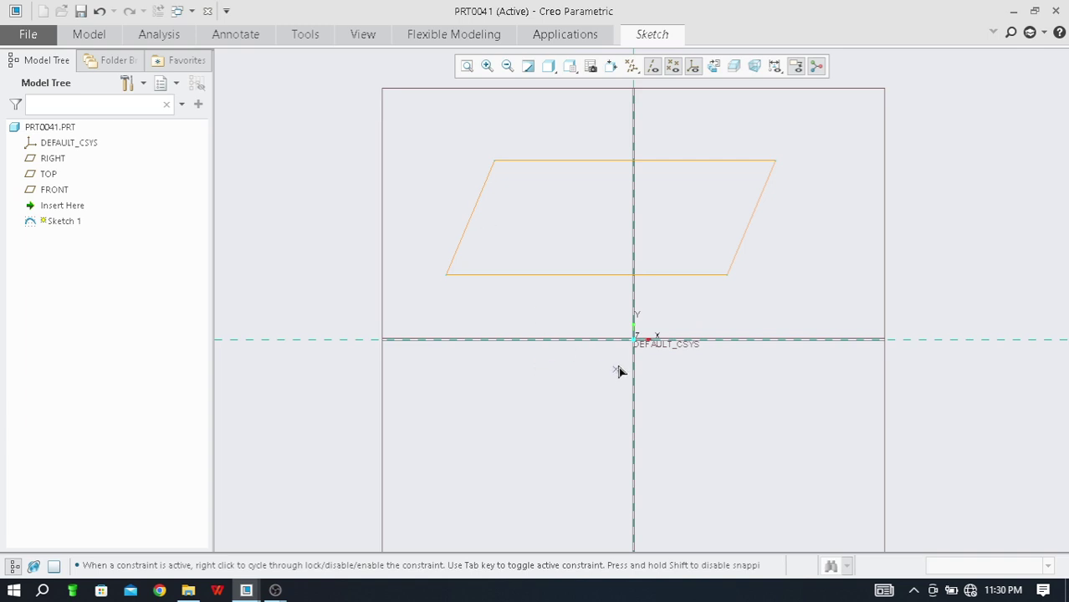
left_click(535, 415)
left_click(479, 388)
middle_click(442, 378)
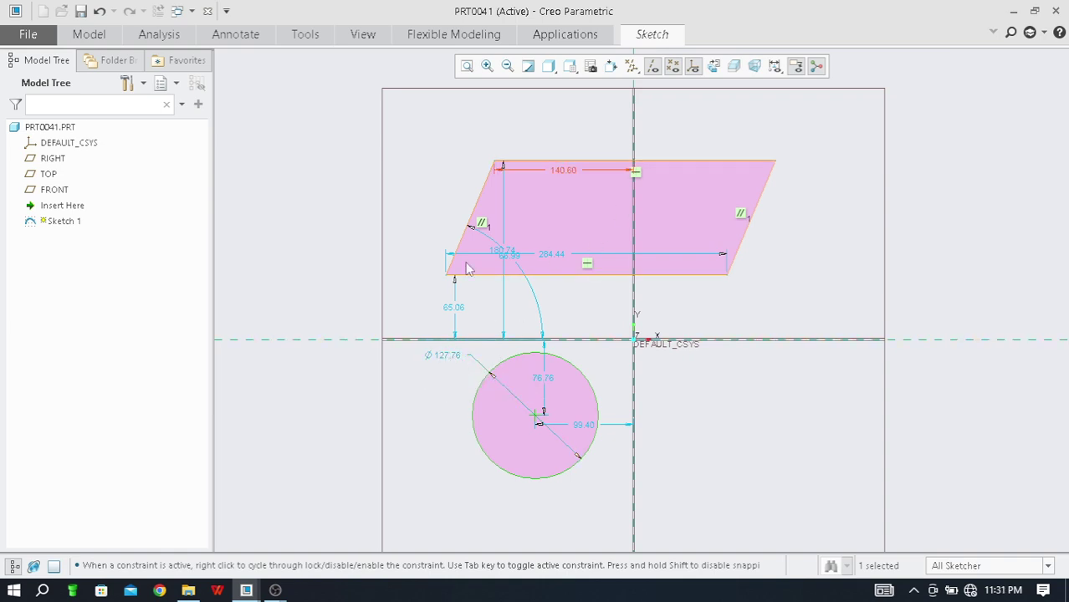
double_click(446, 356)
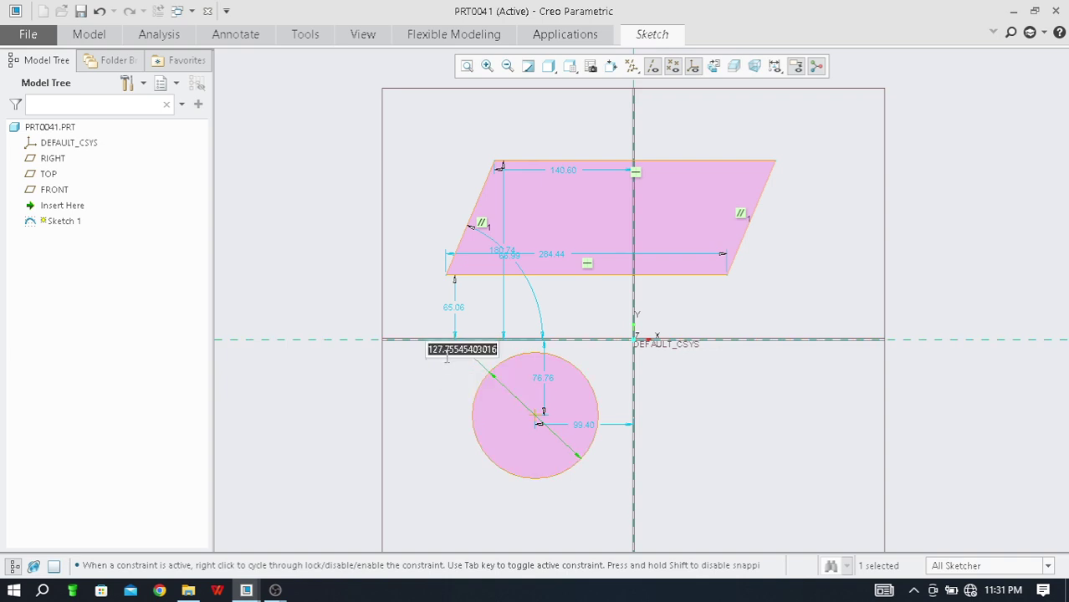
left_click(640, 38)
left_click(376, 98)
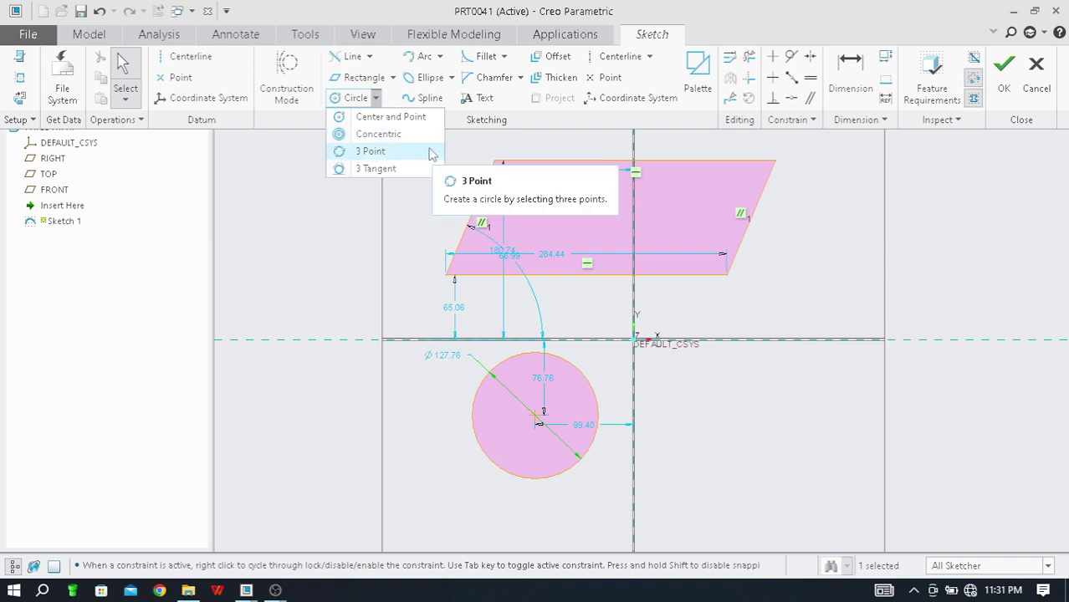
left_click(590, 387)
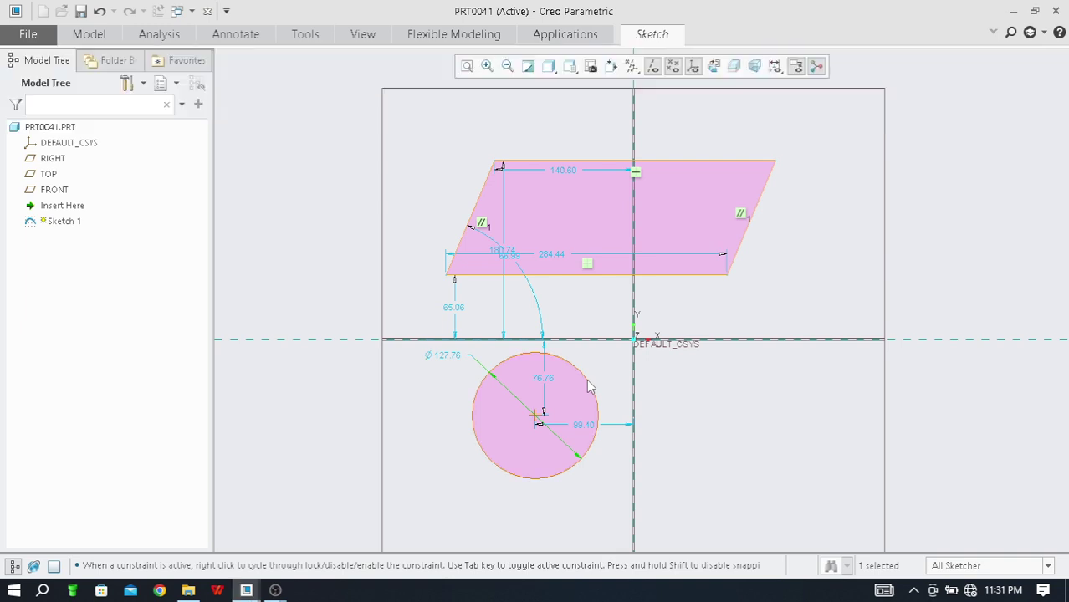
- Add three concentric circles about 185, 235 and 288 in diameter around the circle below the parallelogram
left_click(629, 37)
left_click(375, 98)
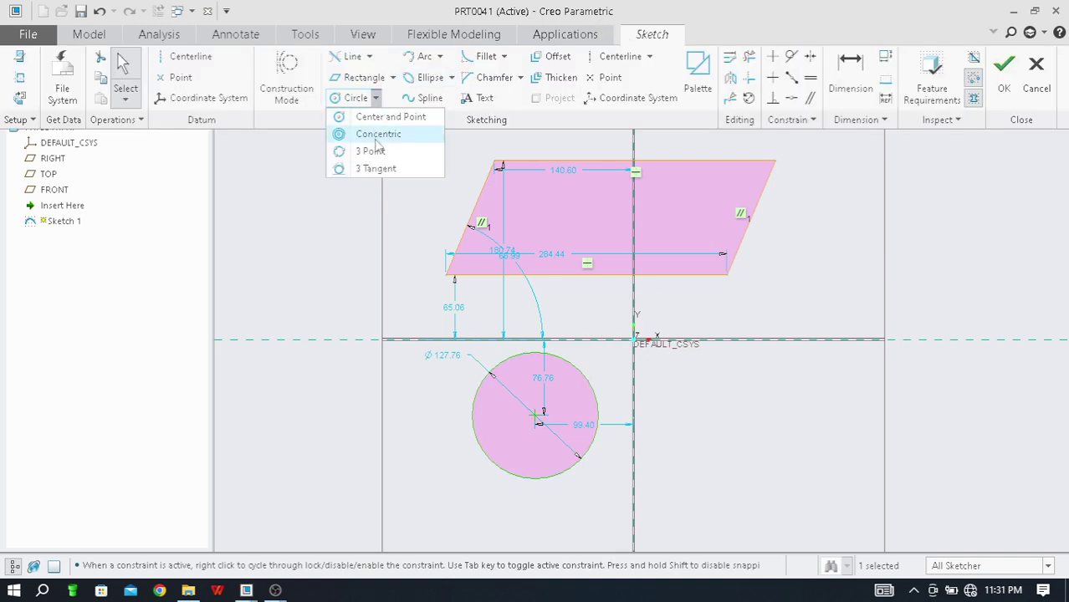
left_click(376, 138)
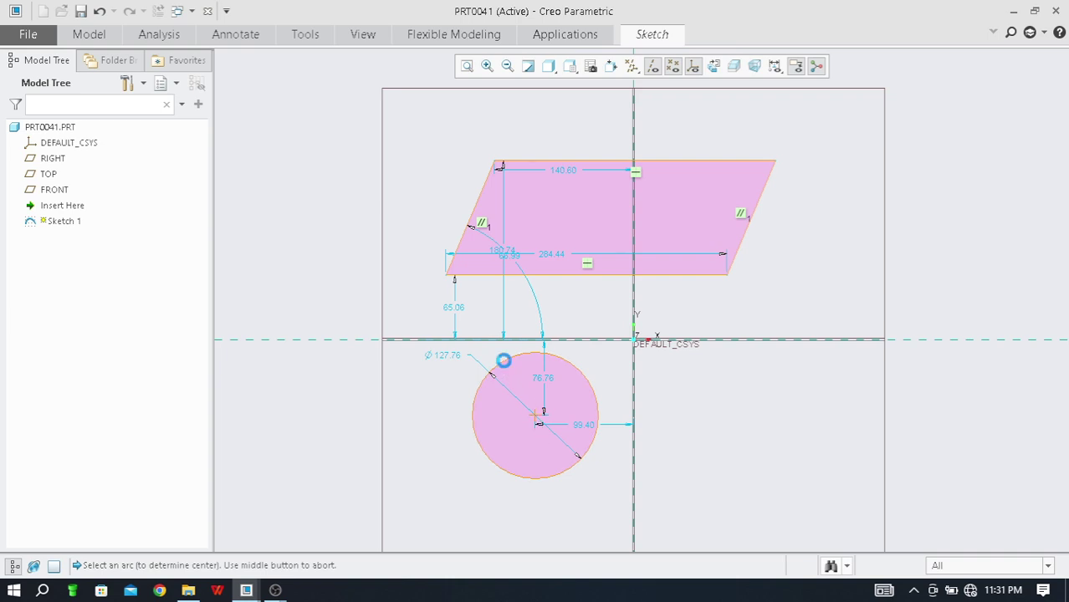
left_click(504, 364)
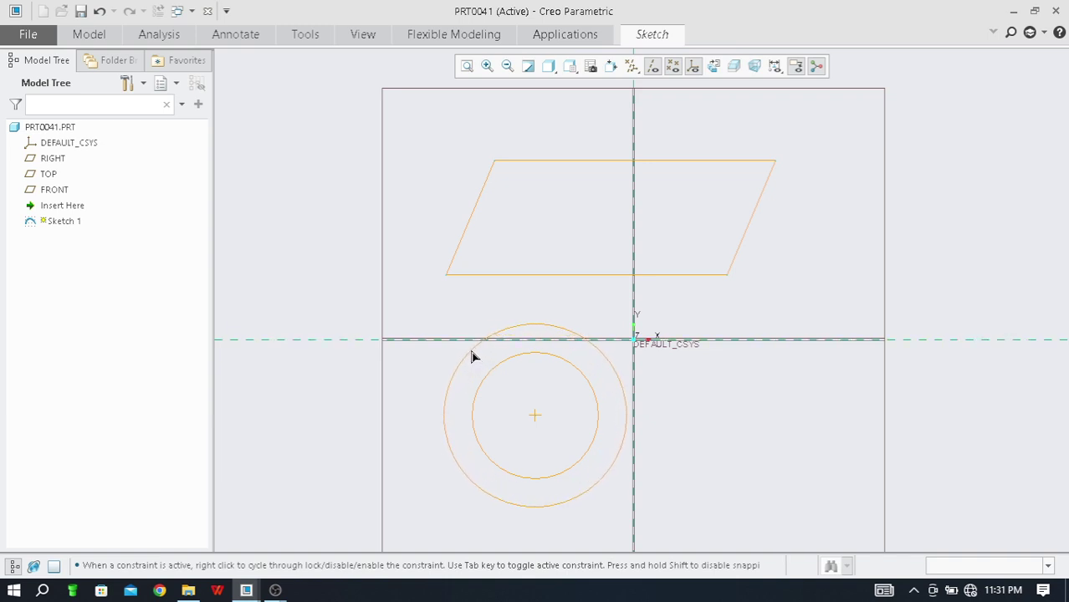
left_click(465, 366)
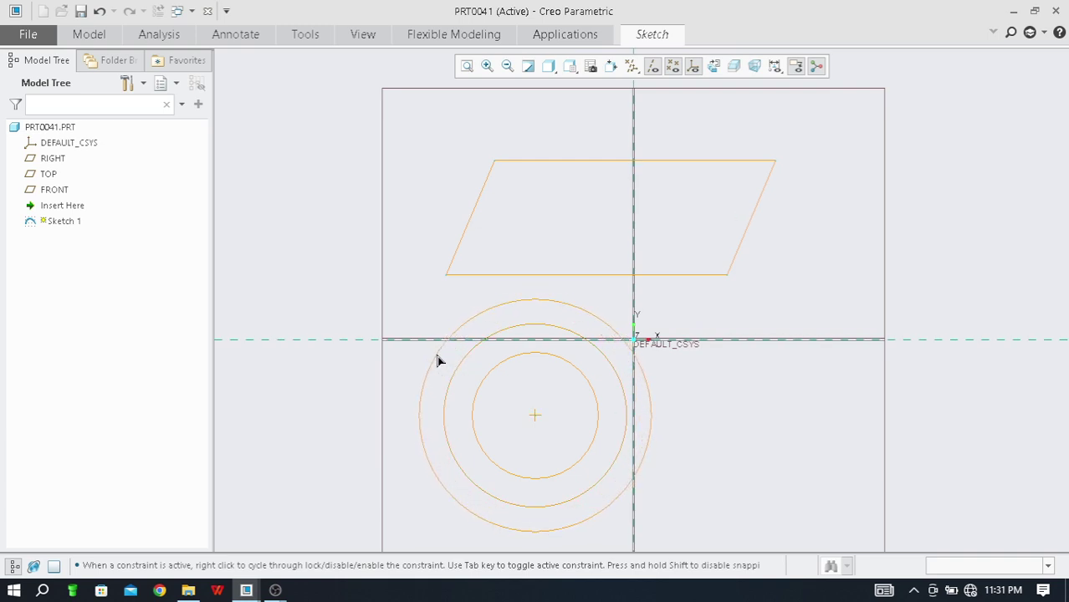
left_click(434, 358)
left_click(413, 349)
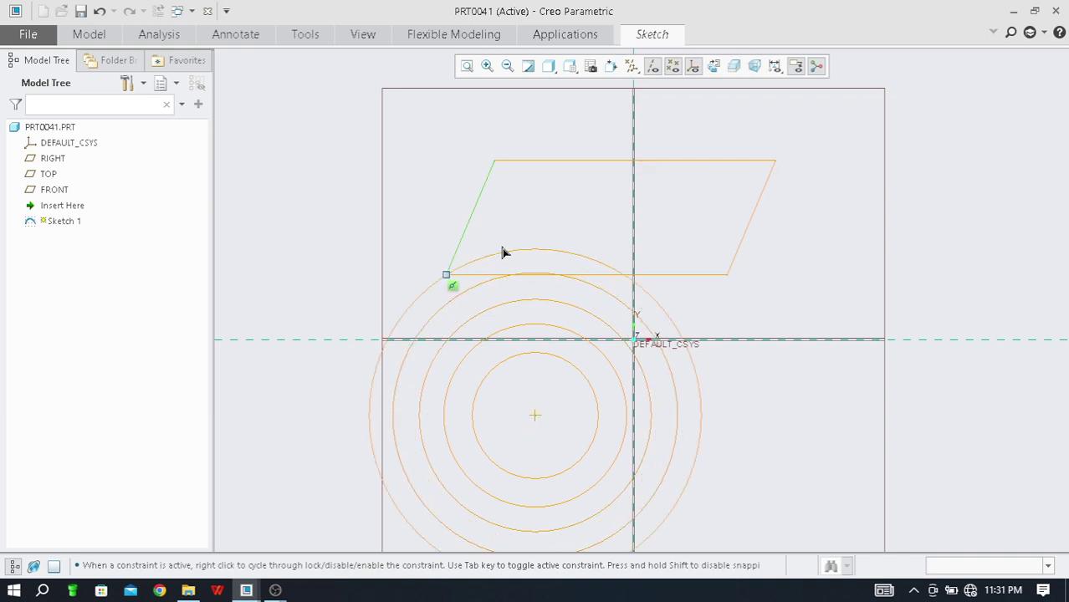
middle_click(443, 213)
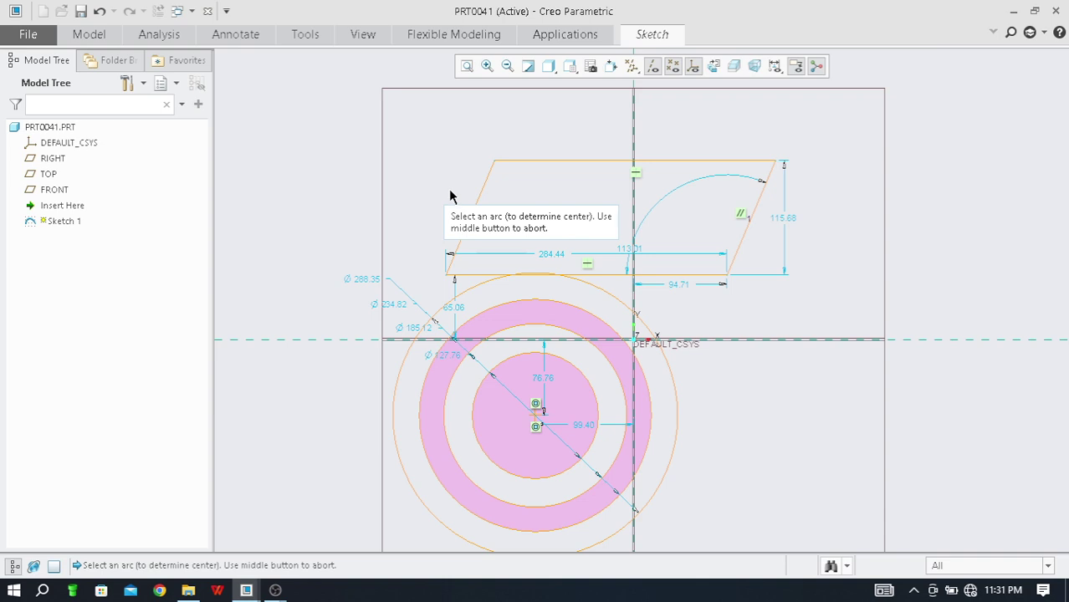
middle_click(417, 192)
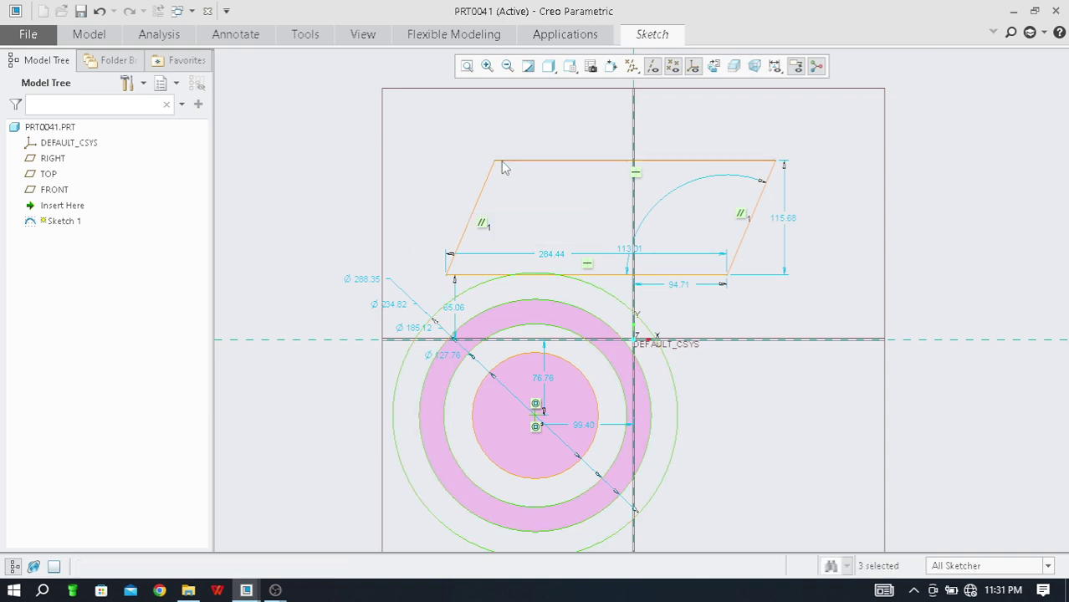
- Sketch a 3 Point circle about 100 in diameter, centered about 158 right of the vertical axis and level with the concentric circles
left_click(645, 39)
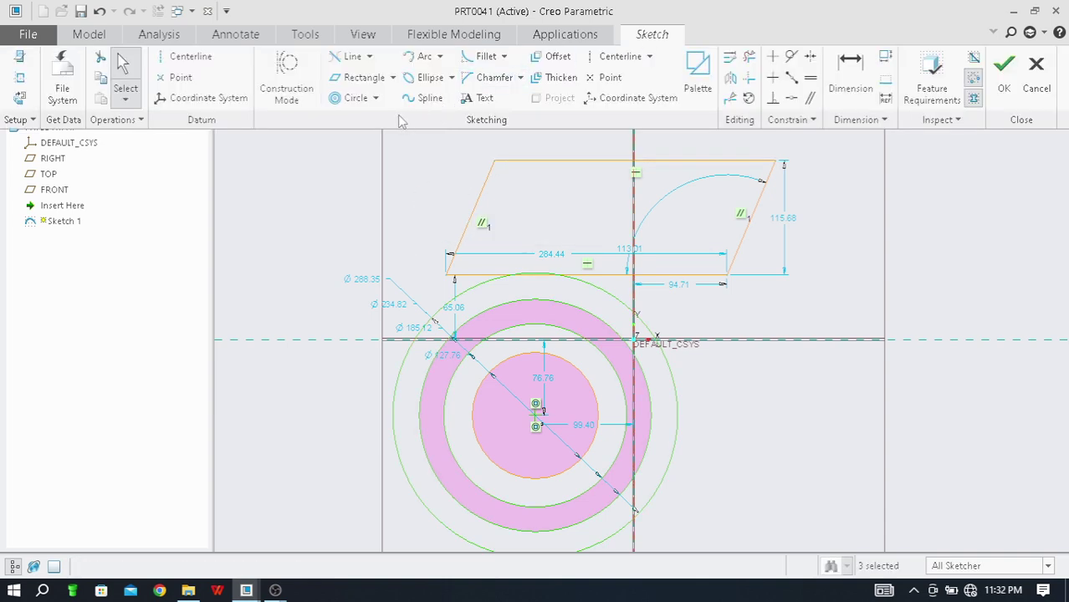
left_click(375, 98)
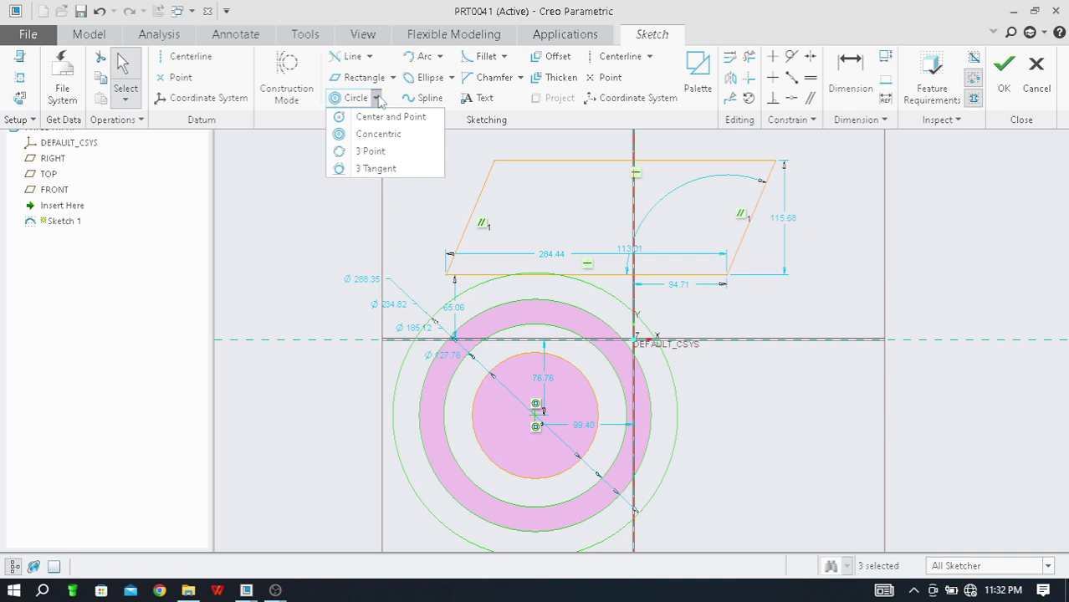
left_click(399, 154)
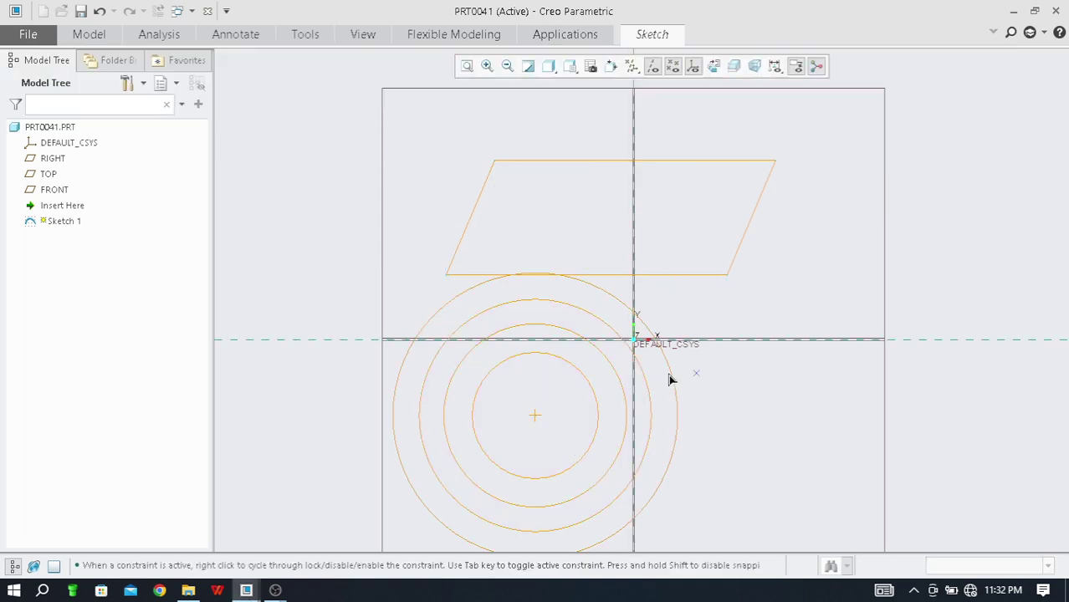
left_click(762, 374)
left_click(794, 465)
left_click(854, 376)
- Sketch a 3 Tangent circle touching the outermost concentric circle, the separate circle right of the vertical axis, and the parallelogram's lower side
left_click(670, 37)
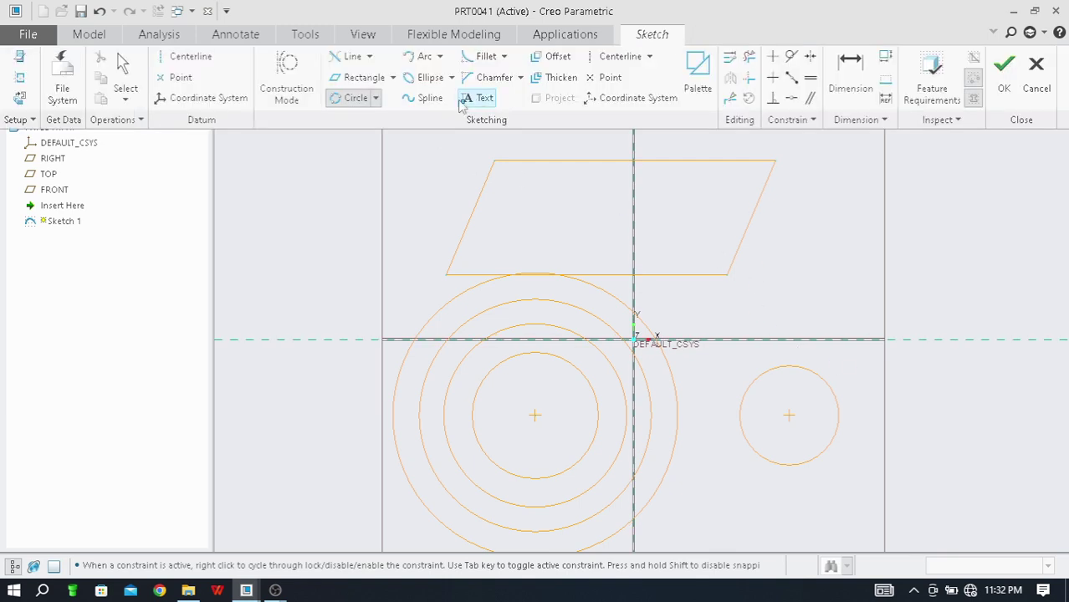
left_click(376, 98)
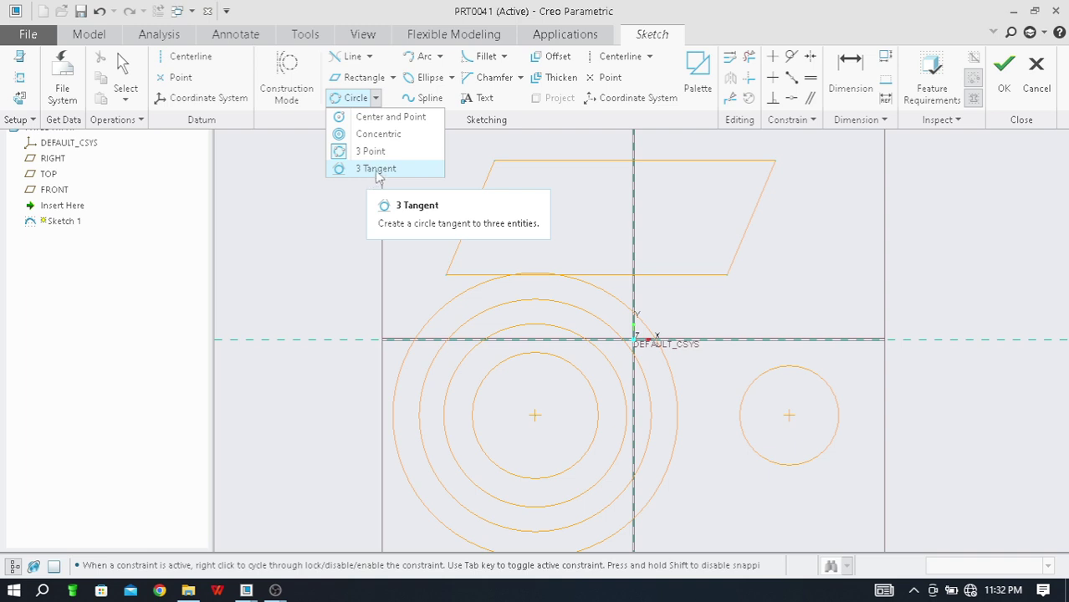
left_click(376, 170)
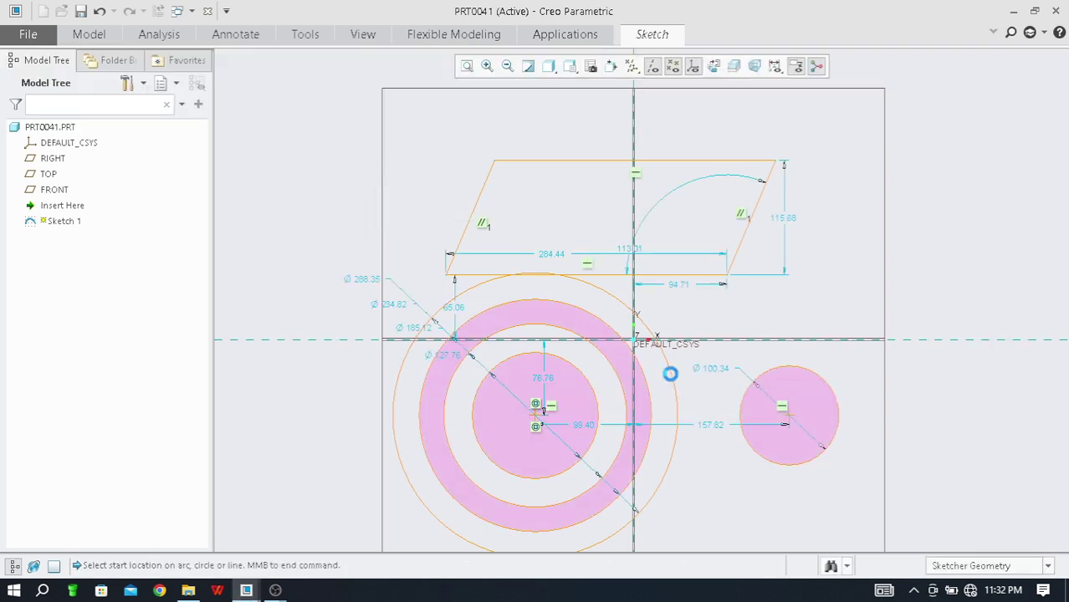
left_click(673, 375)
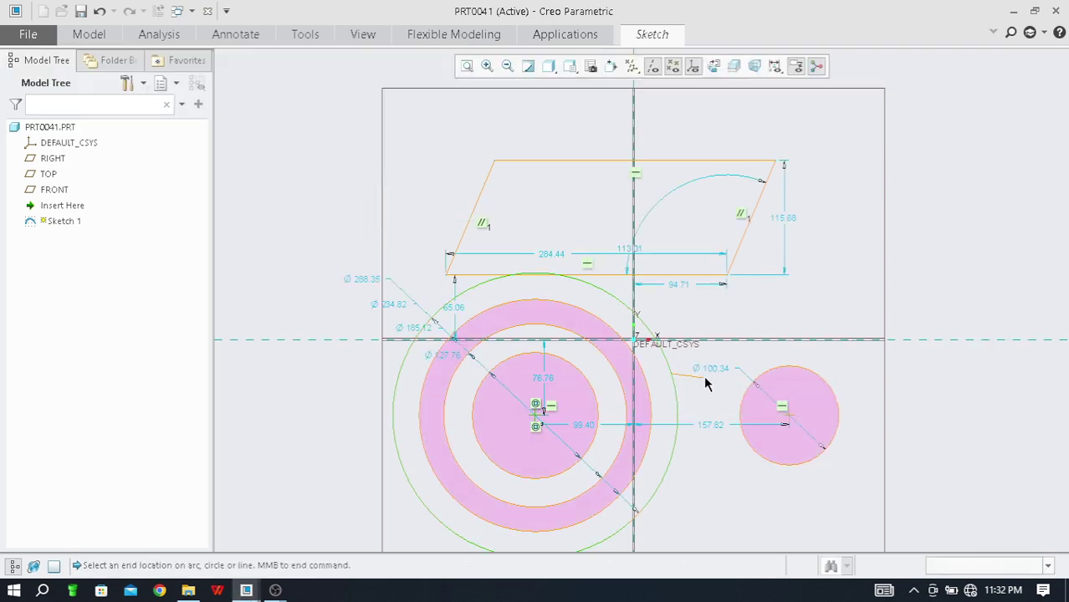
left_click(749, 392)
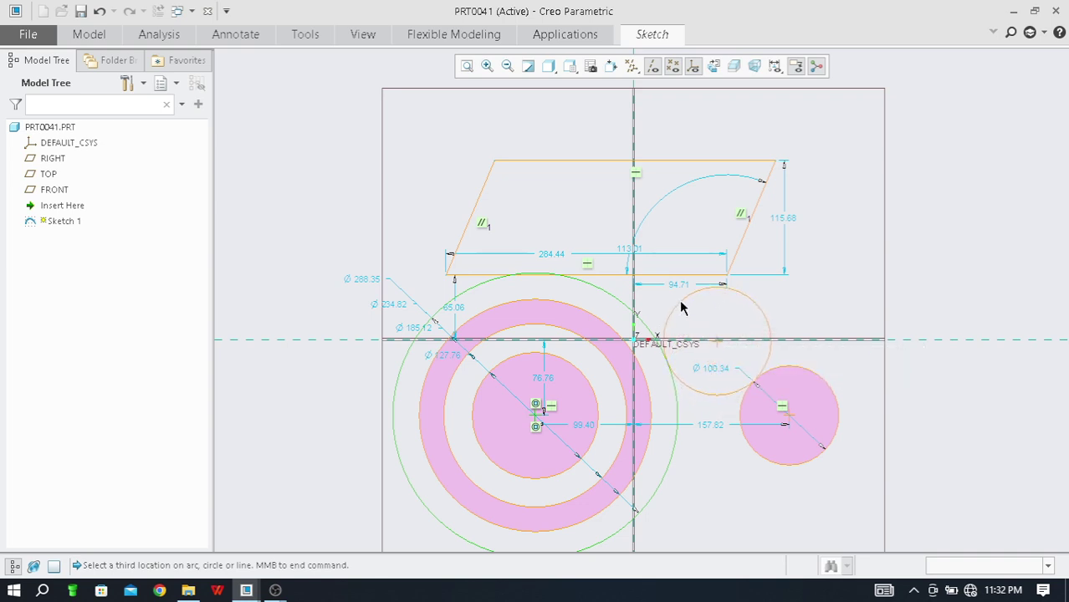
left_click(723, 277)
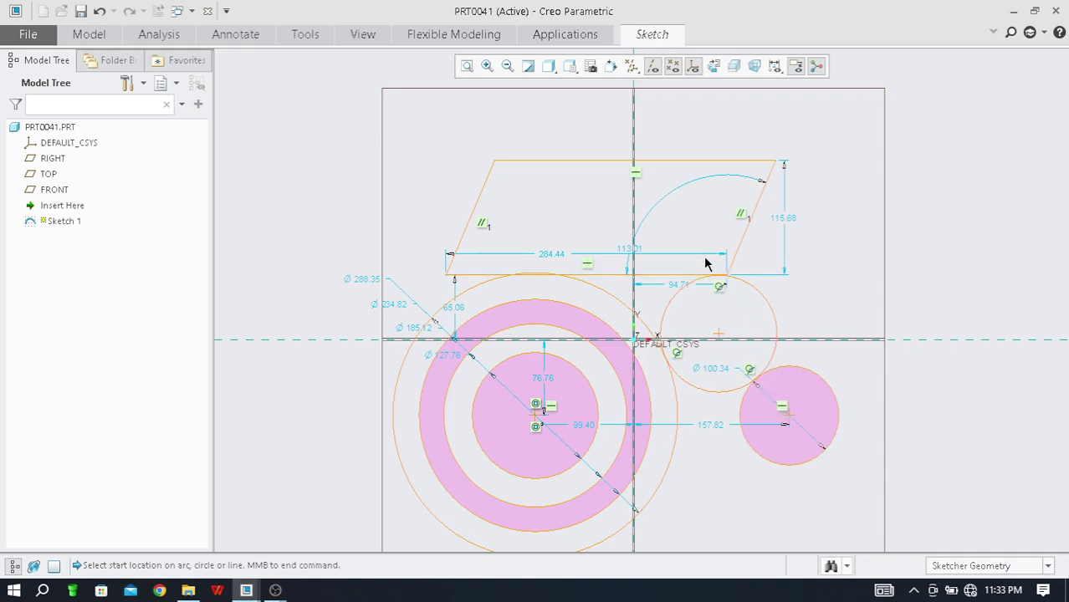
left_click(655, 37)
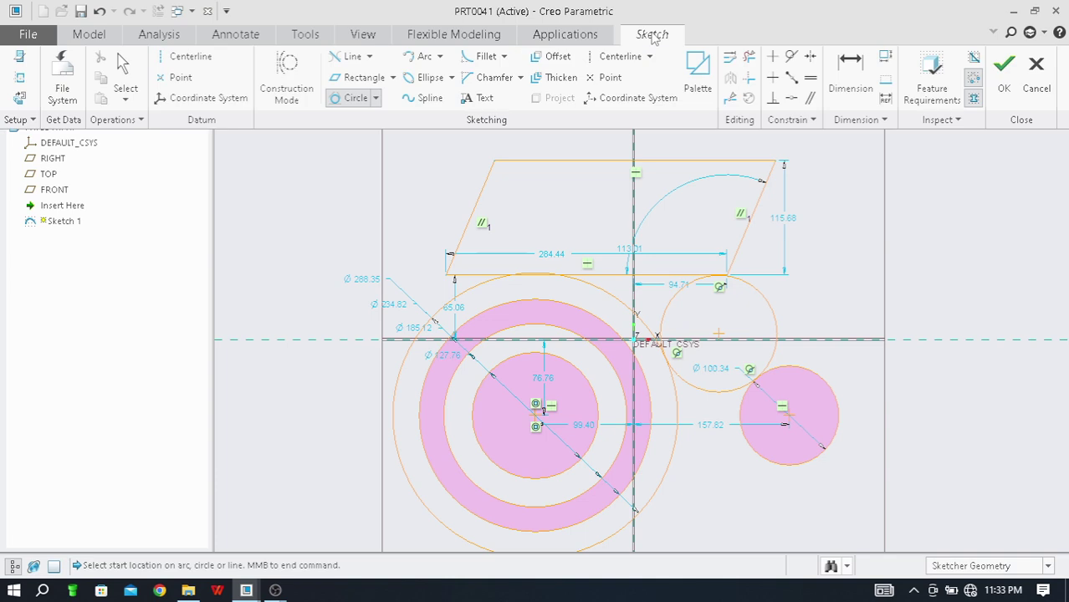
left_click(375, 99)
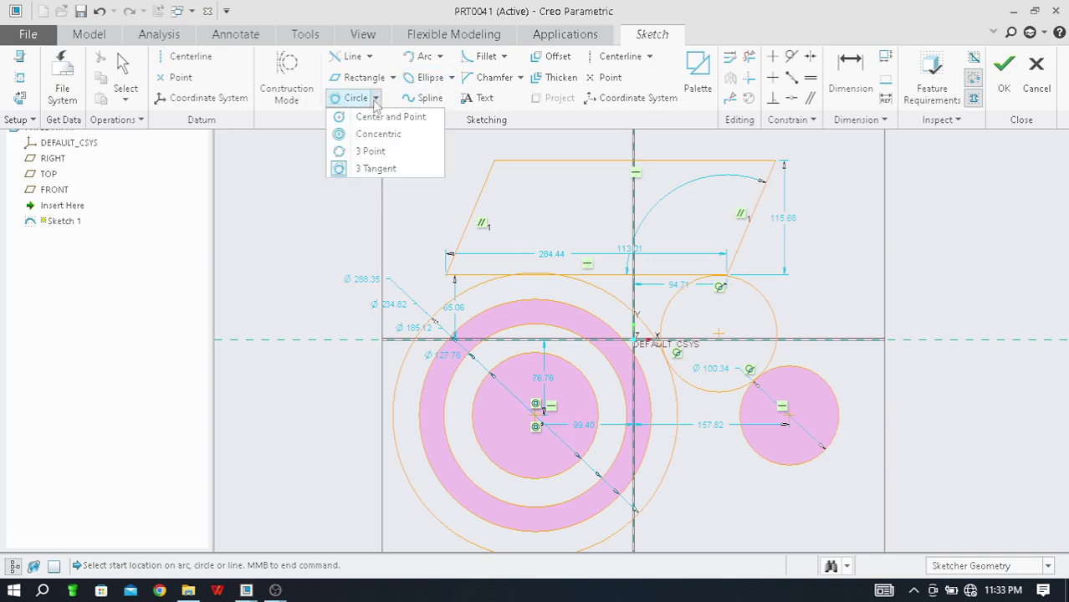
left_click(417, 204)
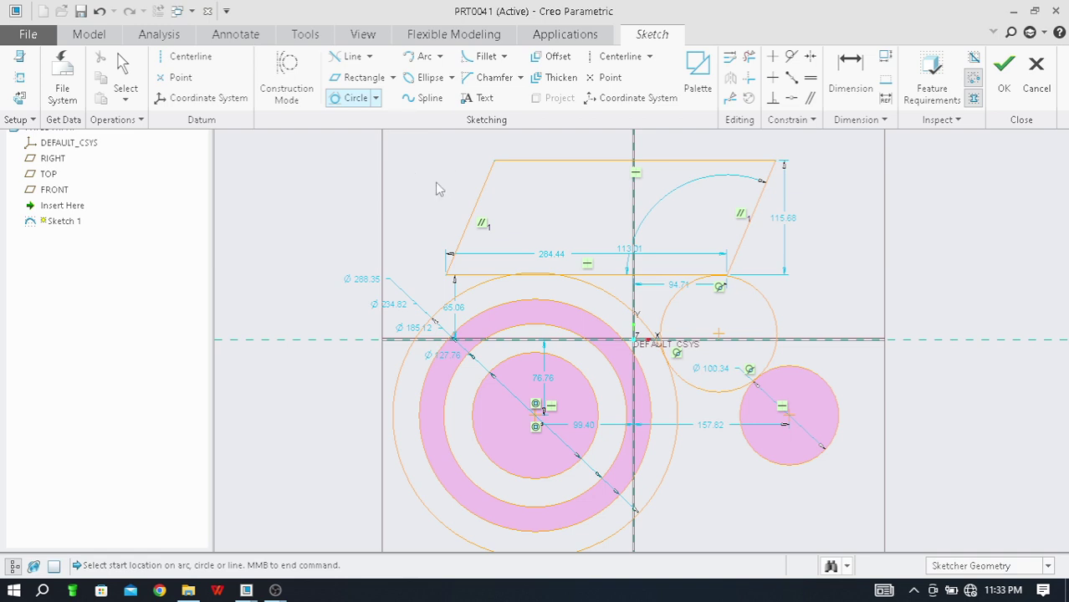
left_click(650, 35)
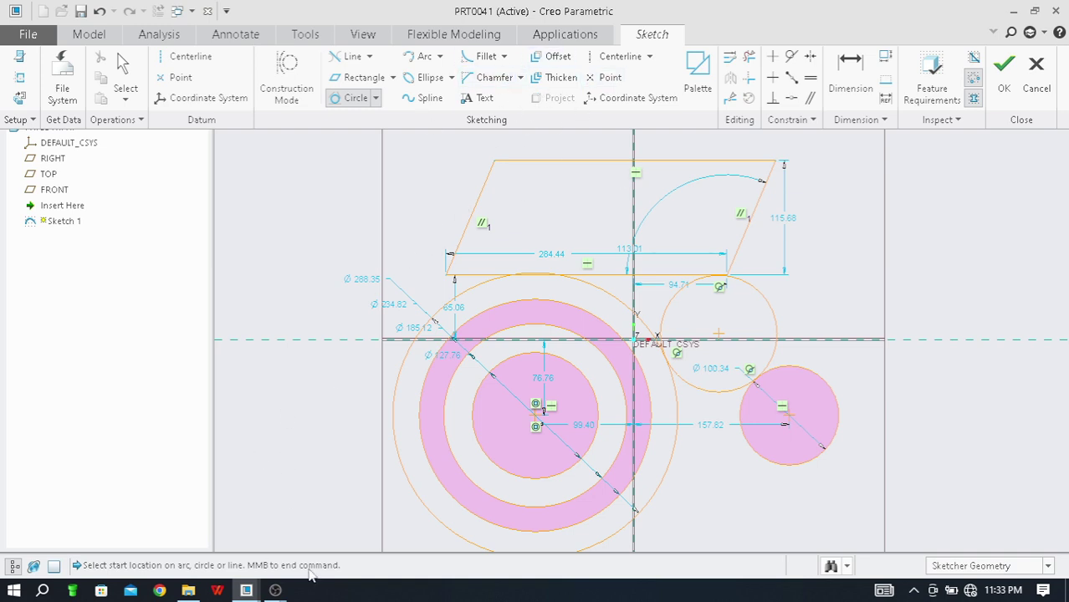
mouse_move(277, 592)
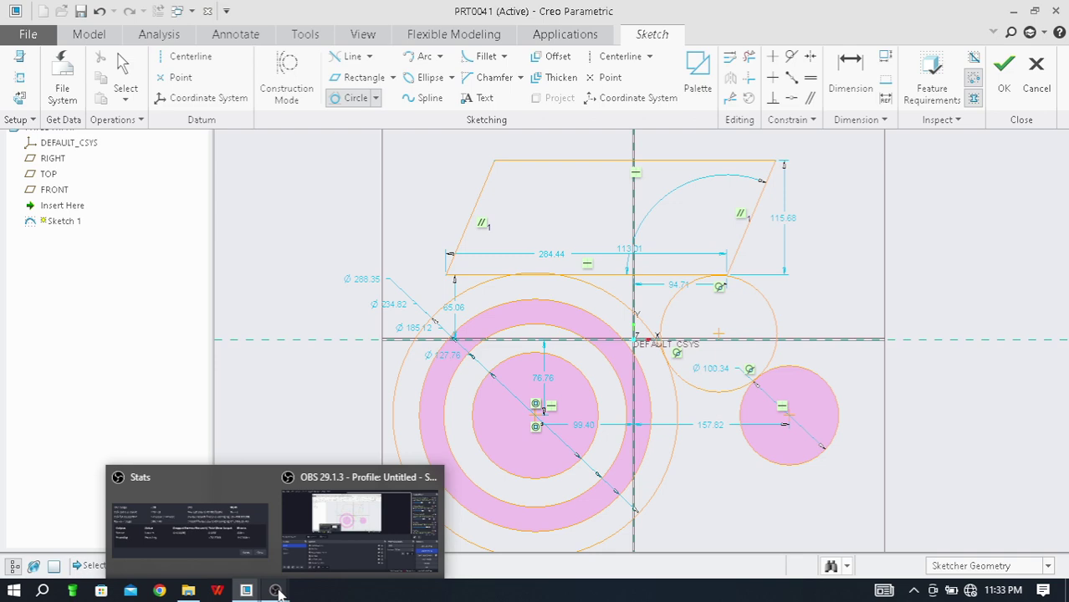
left_click(355, 536)
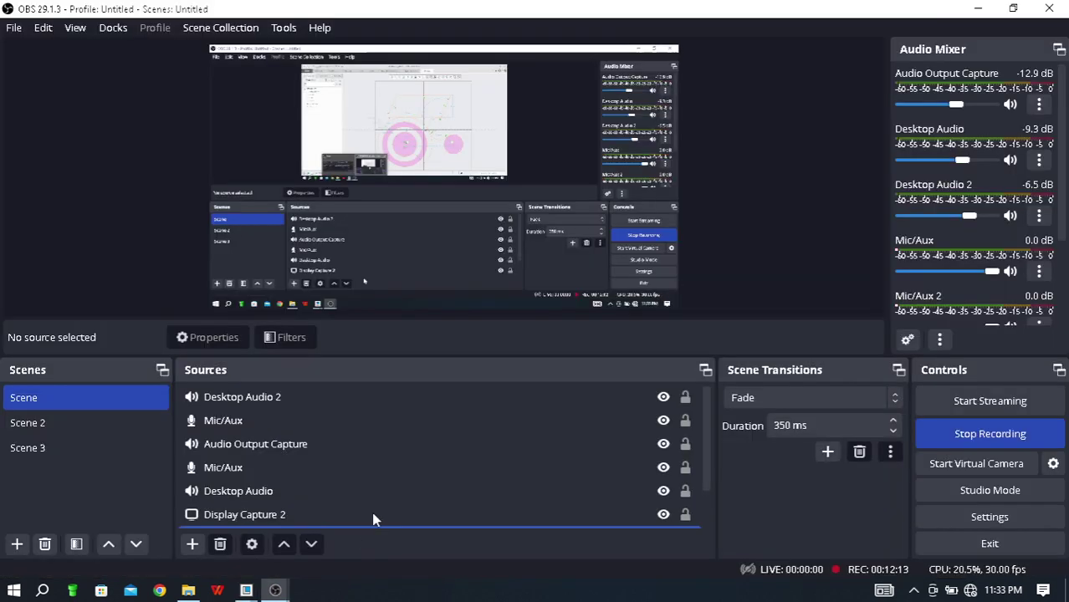